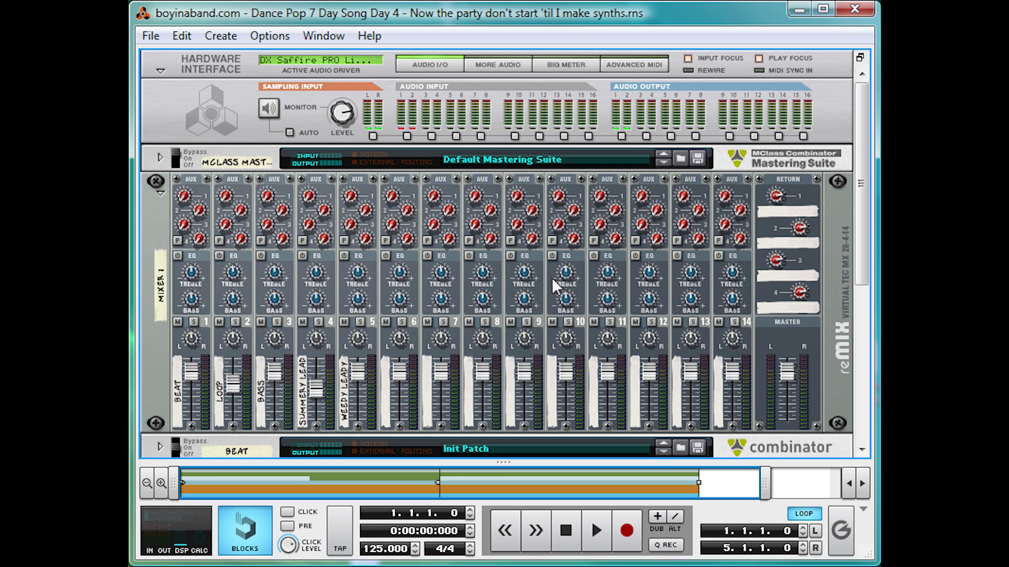
- Add a new Combinator to the rack and name it Gated Pad
{"action": "scroll", "coordinate": [521, 273], "scroll_direction": "down", "scroll_amount": 6}
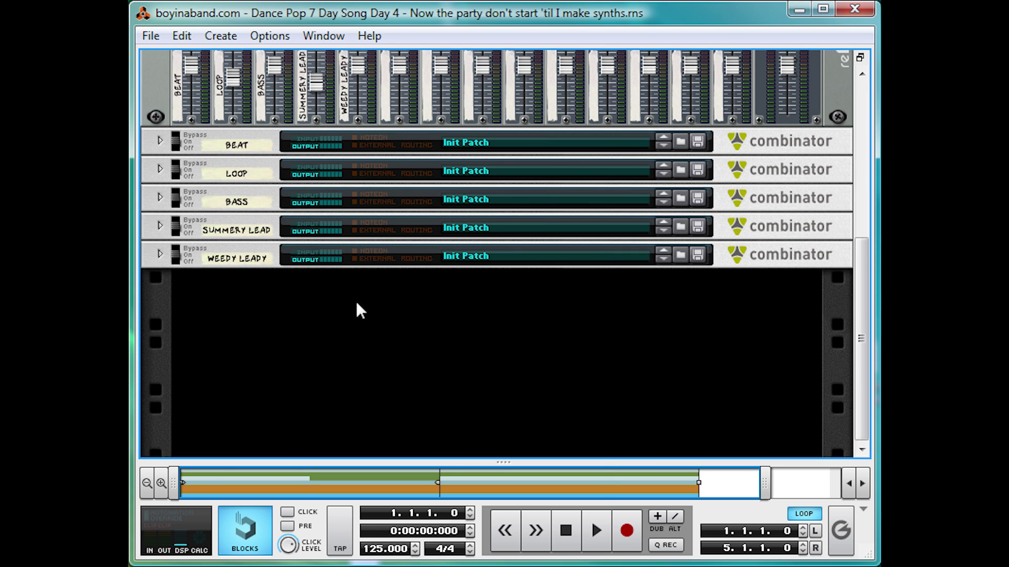
{"action": "right_click", "coordinate": [355, 299]}
{"action": "left_click", "coordinate": [454, 175]}
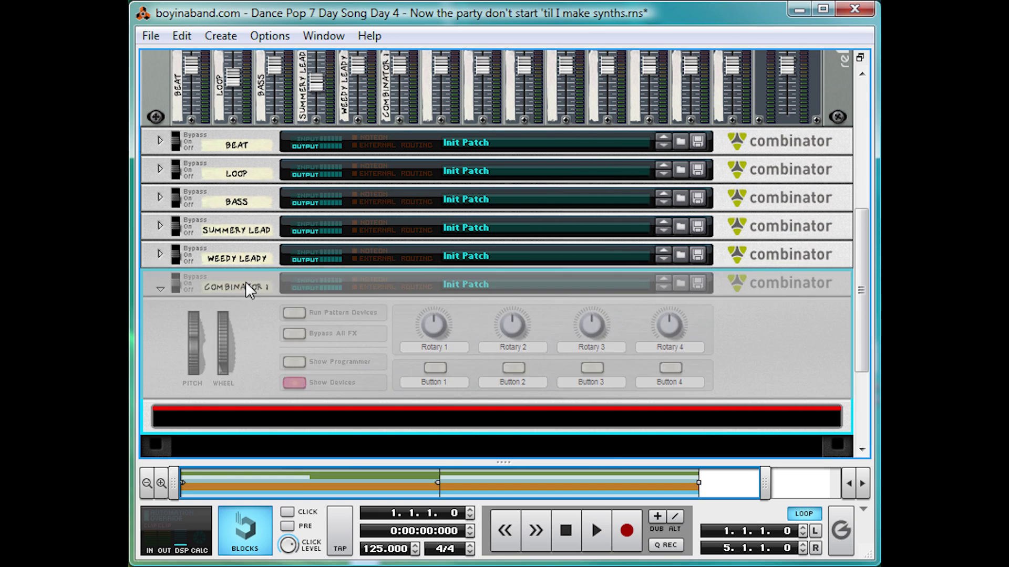
{"action": "double_click", "coordinate": [238, 288]}
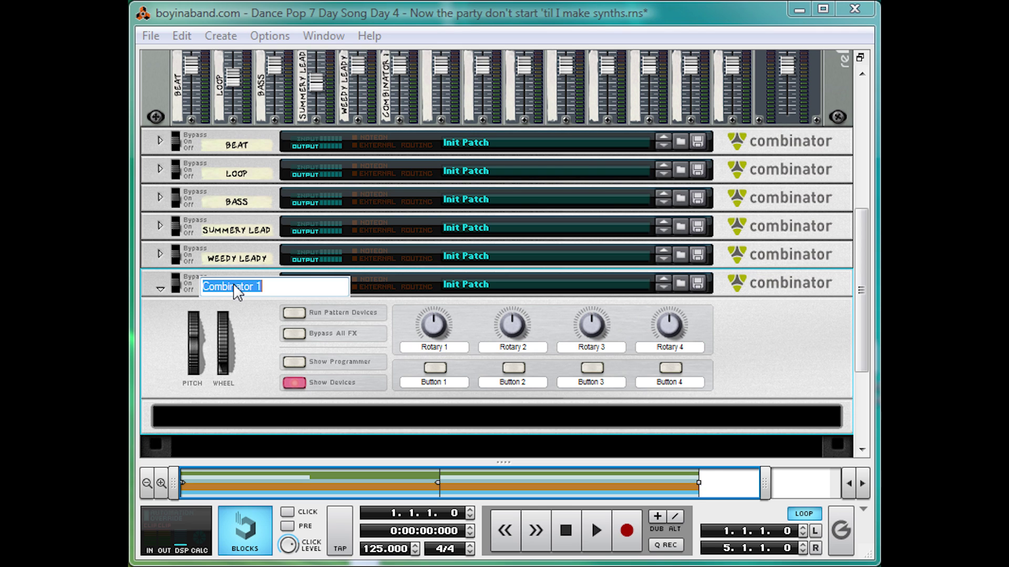
{"action": "type", "text": "Gated Rad"}
{"action": "key", "text": "Return"}
- Add a Line Mixer 6:2 and a Thor synth inside it, showing Thor's full programmer
{"action": "right_click", "coordinate": [319, 415]}
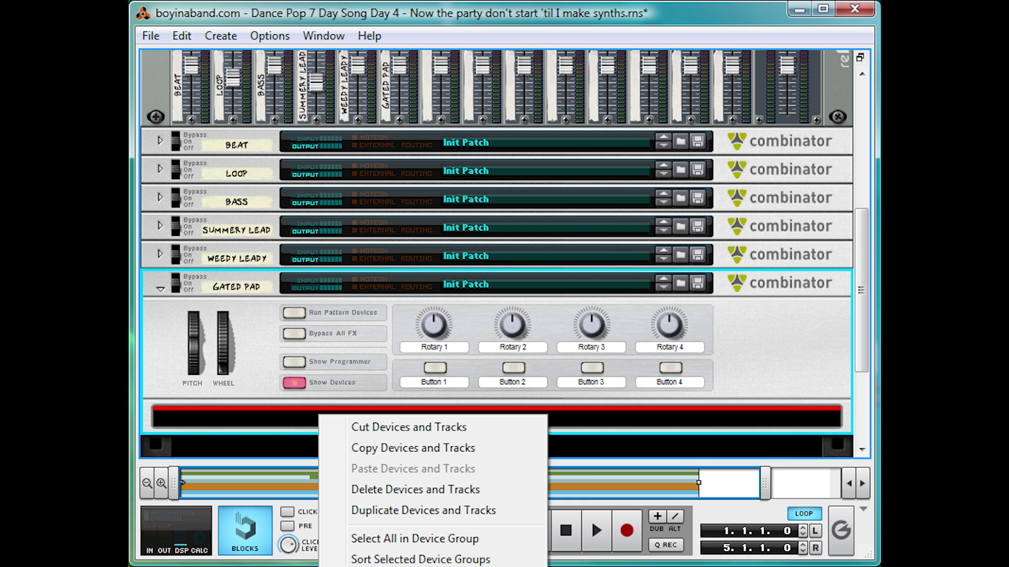
{"action": "mouse_move", "coordinate": [447, 565]}
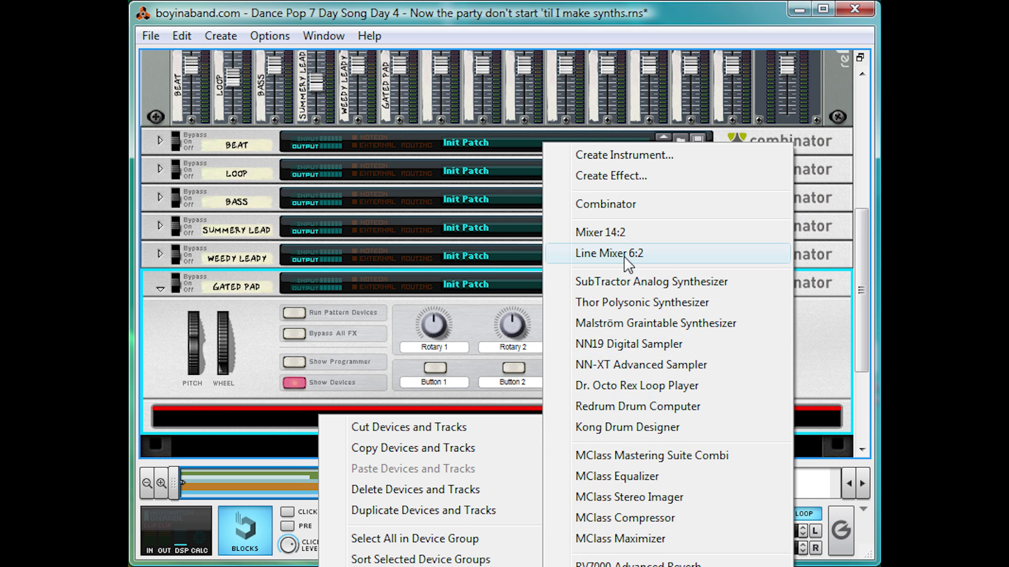
{"action": "left_click", "coordinate": [626, 254]}
{"action": "right_click", "coordinate": [481, 286]}
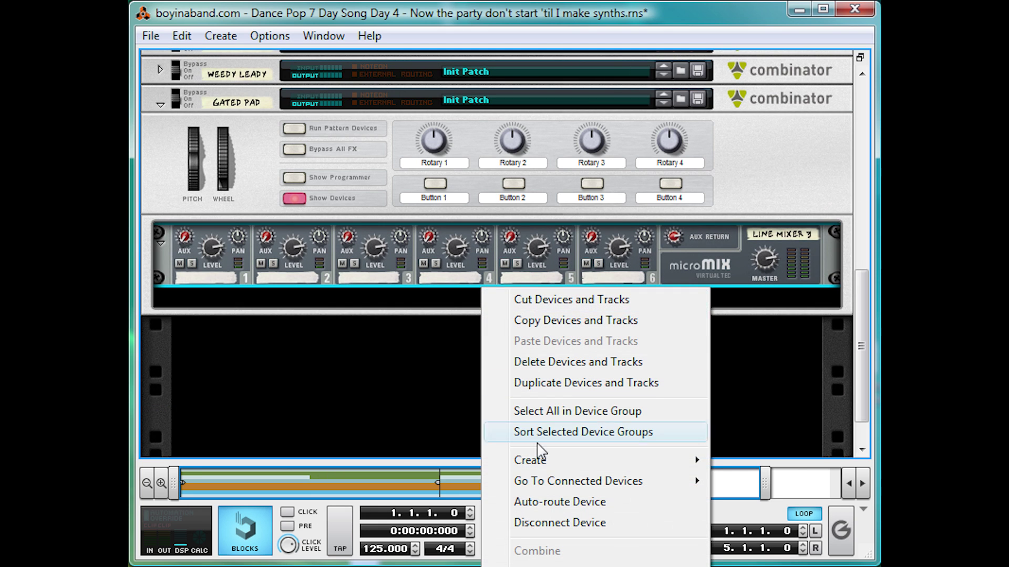
{"action": "mouse_move", "coordinate": [545, 460]}
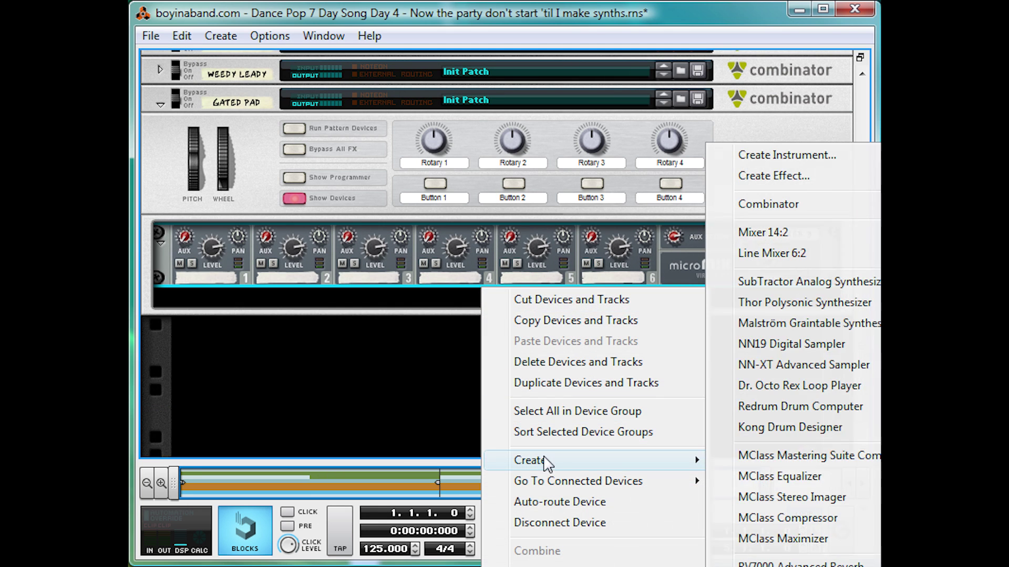
{"action": "left_click", "coordinate": [829, 310]}
{"action": "right_click", "coordinate": [590, 314]}
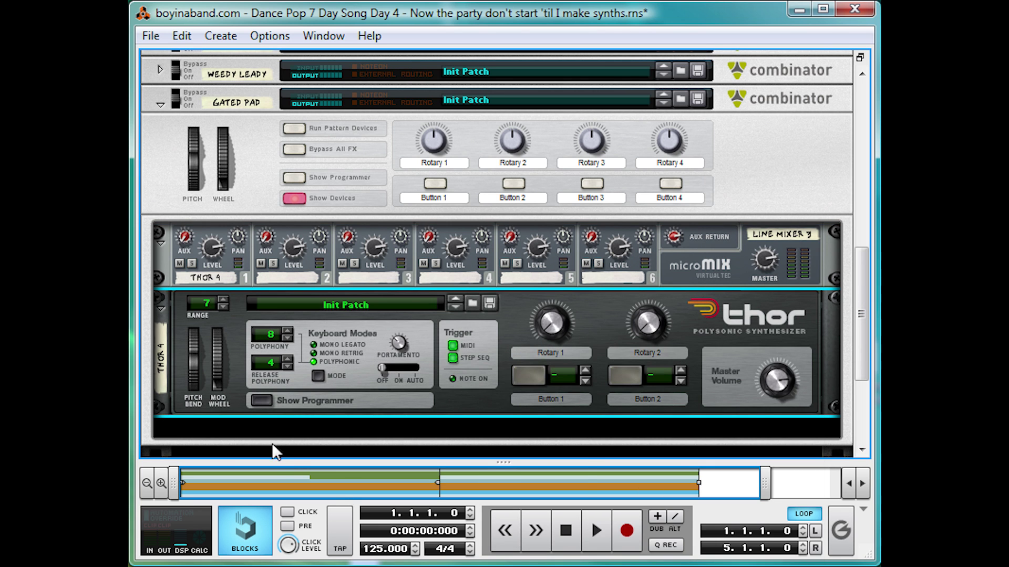
{"action": "left_click", "coordinate": [261, 401]}
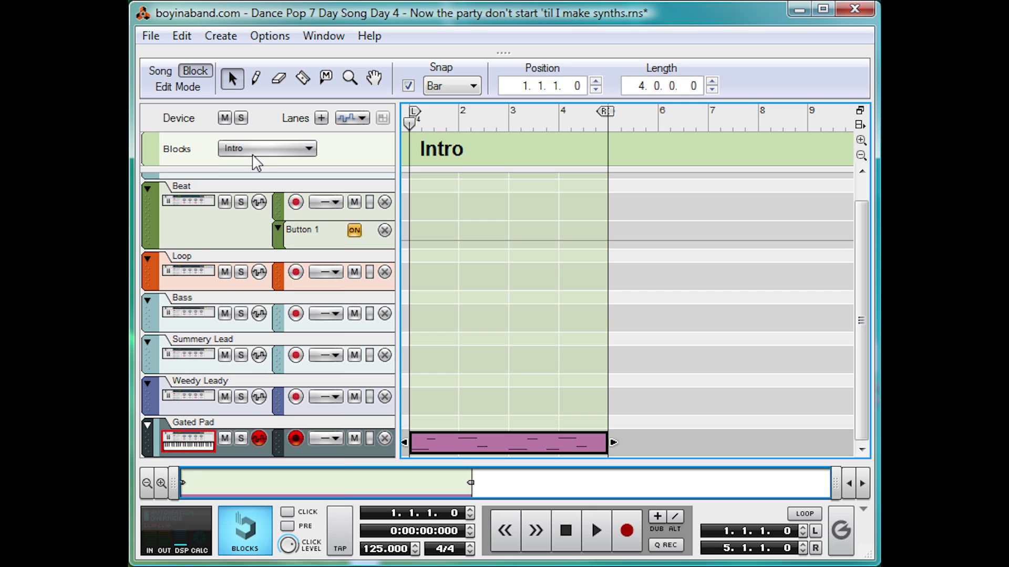
- Keep the Intro block, drag the rack divider to the bottom to reveal Thor, and start playback
{"action": "left_click", "coordinate": [269, 151]}
{"action": "left_click", "coordinate": [270, 156]}
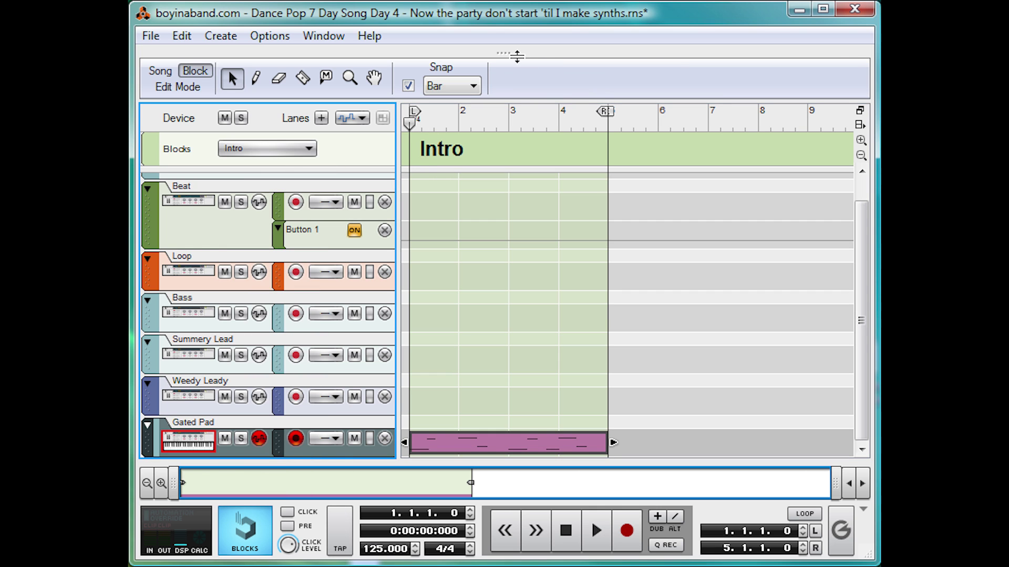
{"action": "left_click_drag", "start_coordinate": [512, 52], "coordinate": [512, 462]}
{"action": "key", "text": "space"}
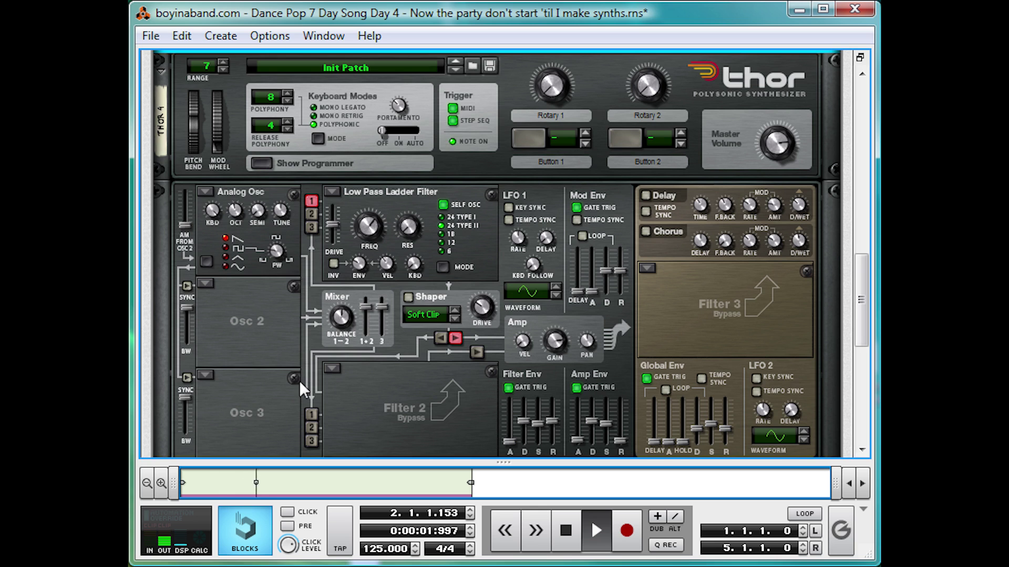
- Switch Thor's Osc 1, 2 and 3 to Multi Oscillator and route Osc 2 into Filter 1
{"action": "key", "text": "space"}
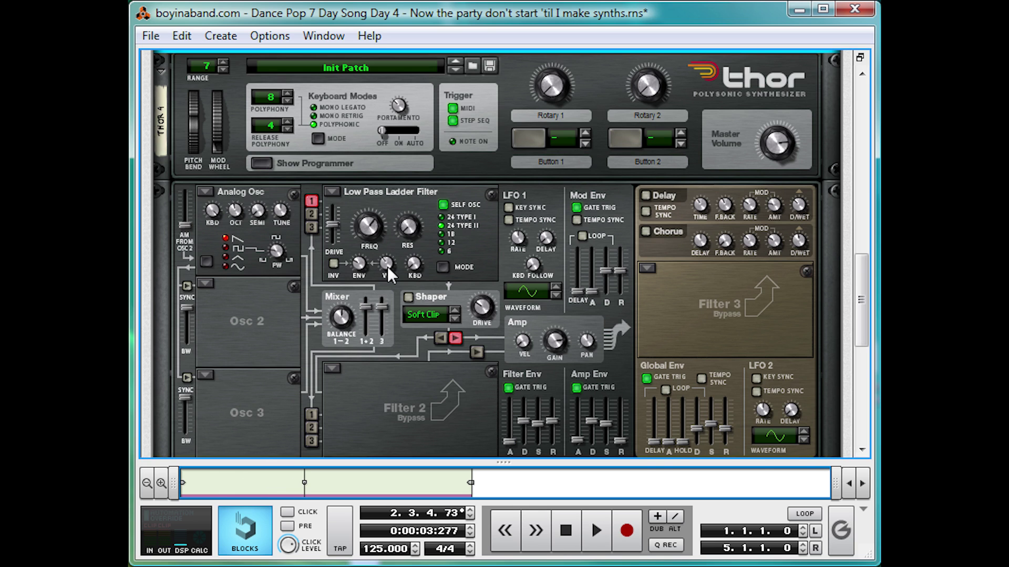
{"action": "left_click", "coordinate": [206, 192]}
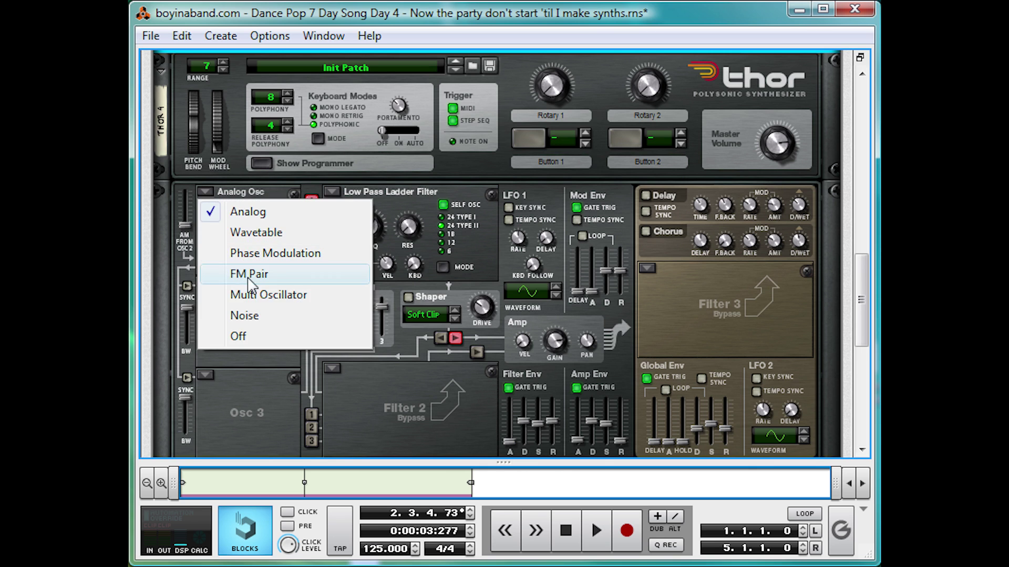
{"action": "left_click", "coordinate": [196, 290]}
{"action": "left_click", "coordinate": [204, 284]}
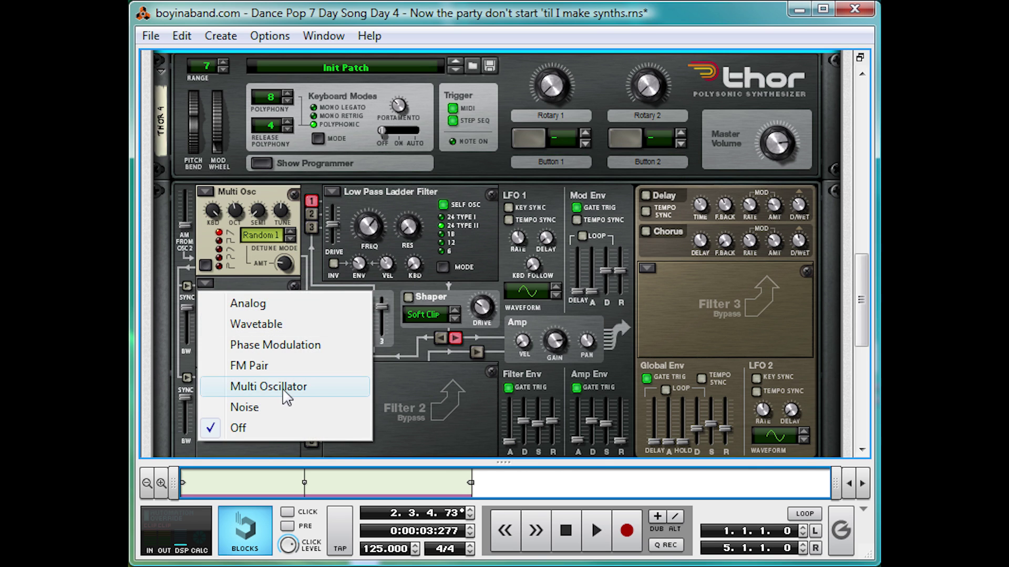
{"action": "left_click", "coordinate": [286, 388]}
{"action": "left_click", "coordinate": [208, 377]}
{"action": "left_click", "coordinate": [273, 478]}
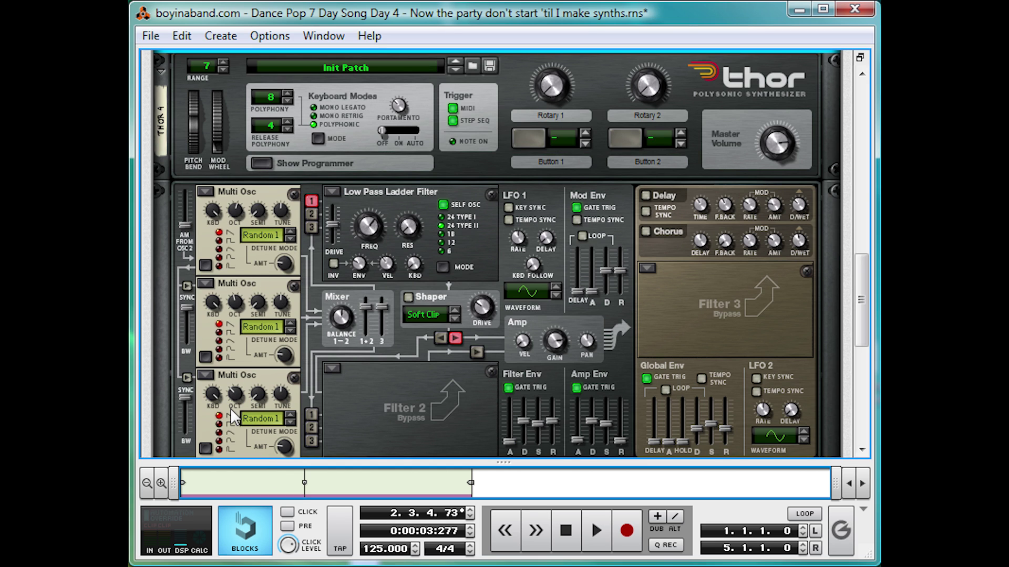
{"action": "left_click", "coordinate": [310, 215]}
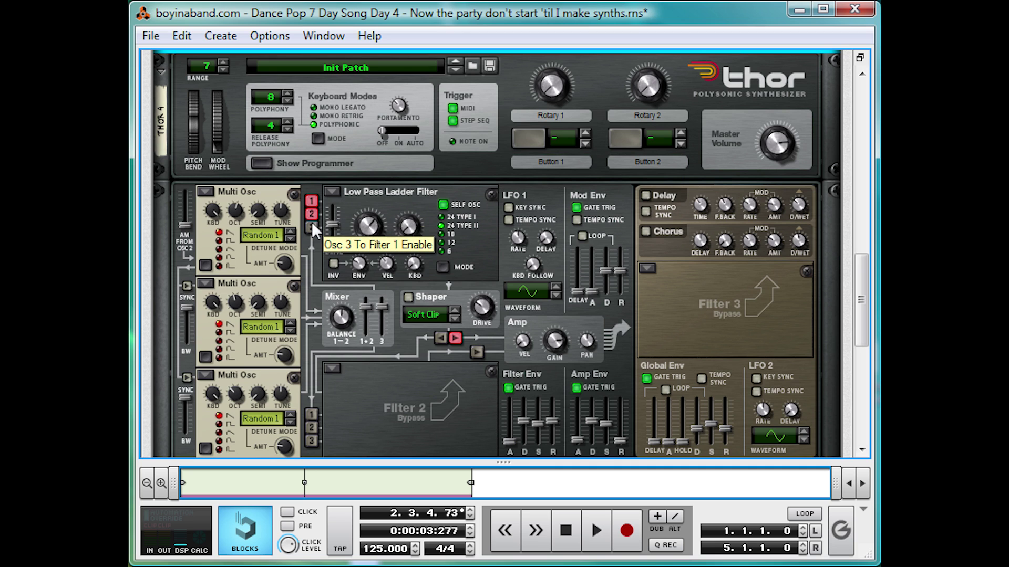
{"action": "key", "text": "space"}
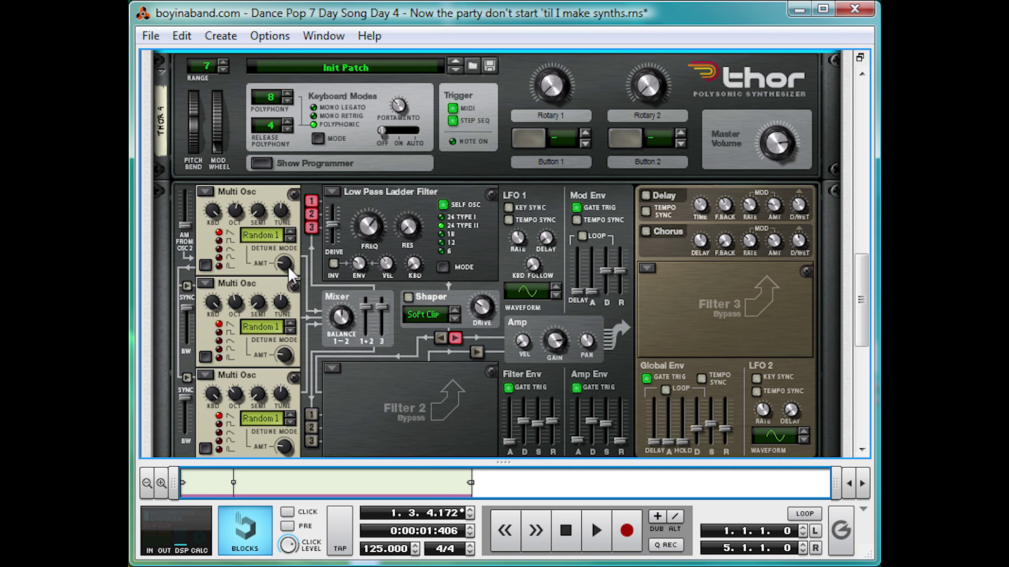
- Set Multi Osc detune amounts to about 44, 34 and 32 for Osc 1–3, then audition
{"action": "left_click_drag", "start_coordinate": [289, 267], "coordinate": [289, 260]}
{"action": "left_click_drag", "start_coordinate": [287, 351], "coordinate": [287, 346]}
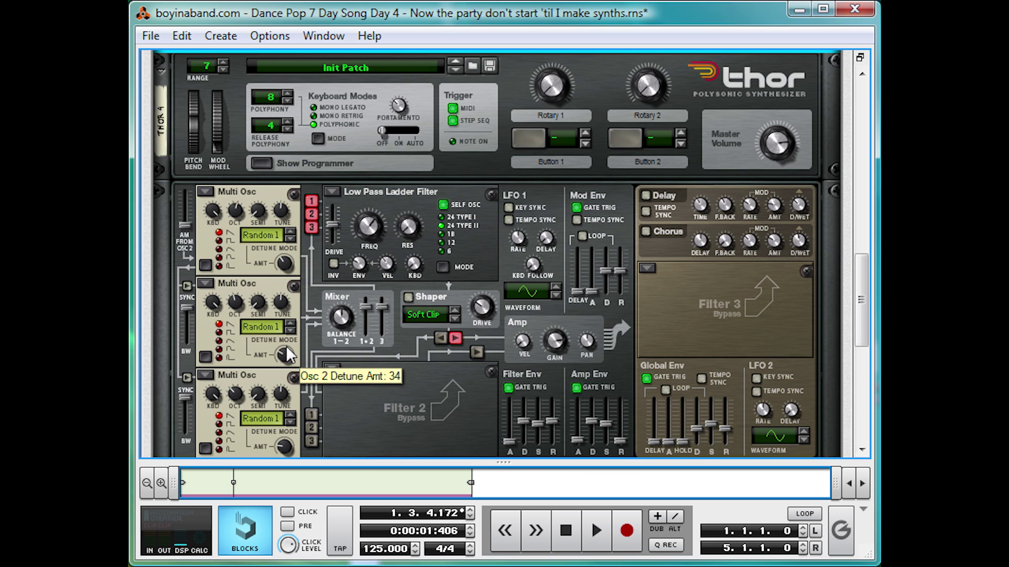
{"action": "left_click_drag", "start_coordinate": [288, 449], "coordinate": [288, 443]}
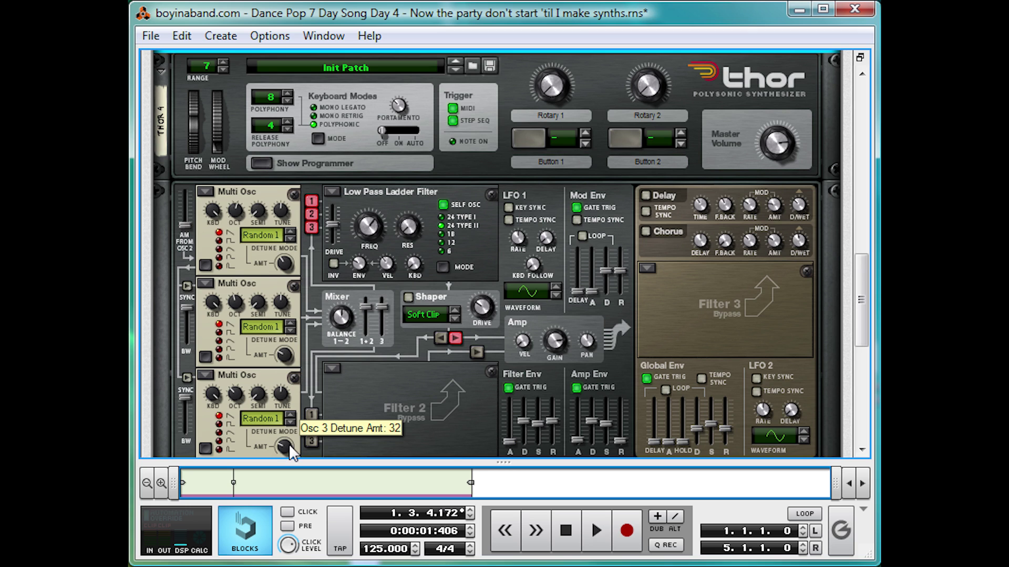
{"action": "key", "text": "space"}
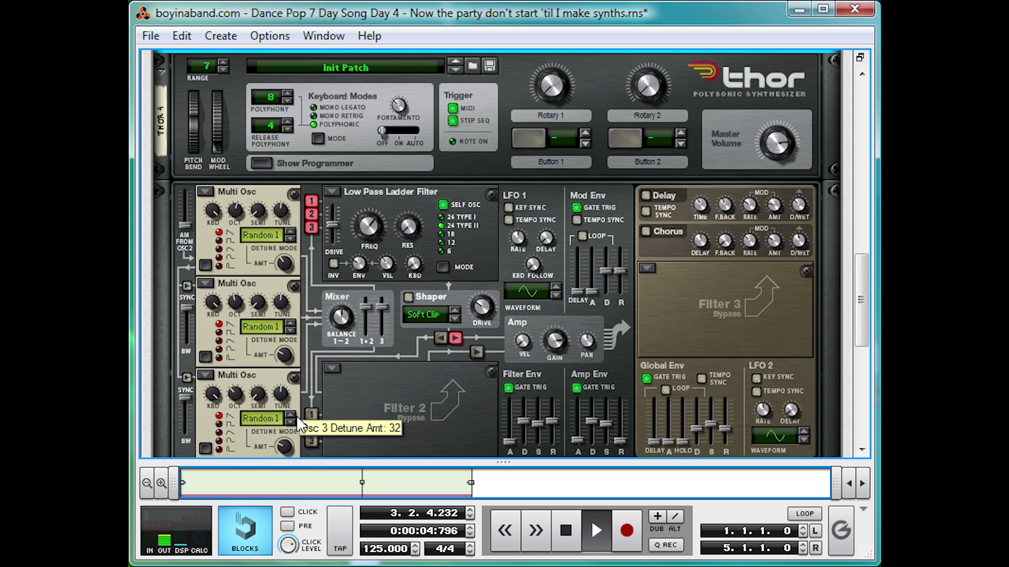
{"action": "key", "text": "space"}
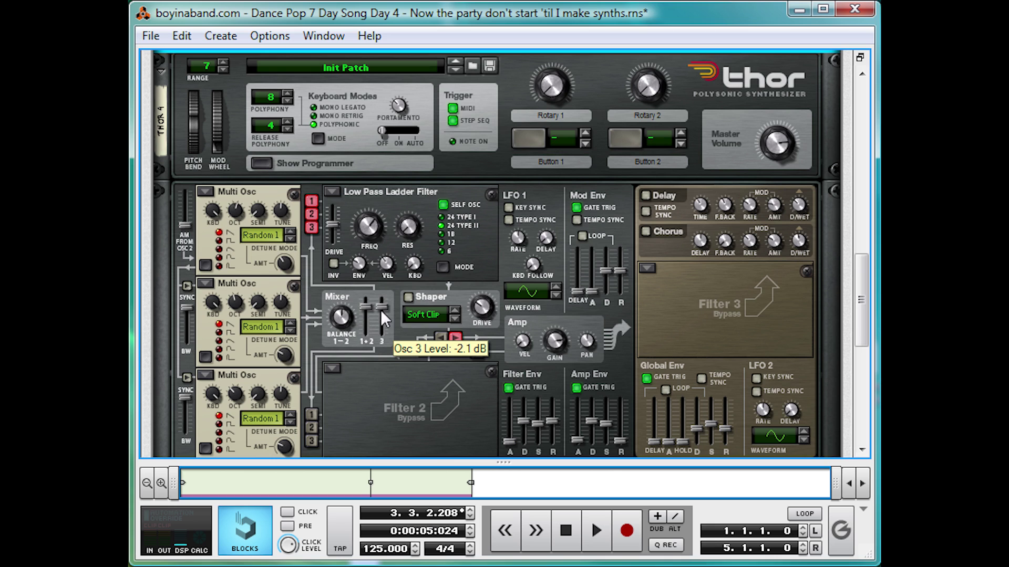
- Raise Osc 3 level to 0.0 dB, rebalance Osc 1 and 2, and set amp sustain to full
{"action": "left_click_drag", "start_coordinate": [380, 310], "coordinate": [382, 286]}
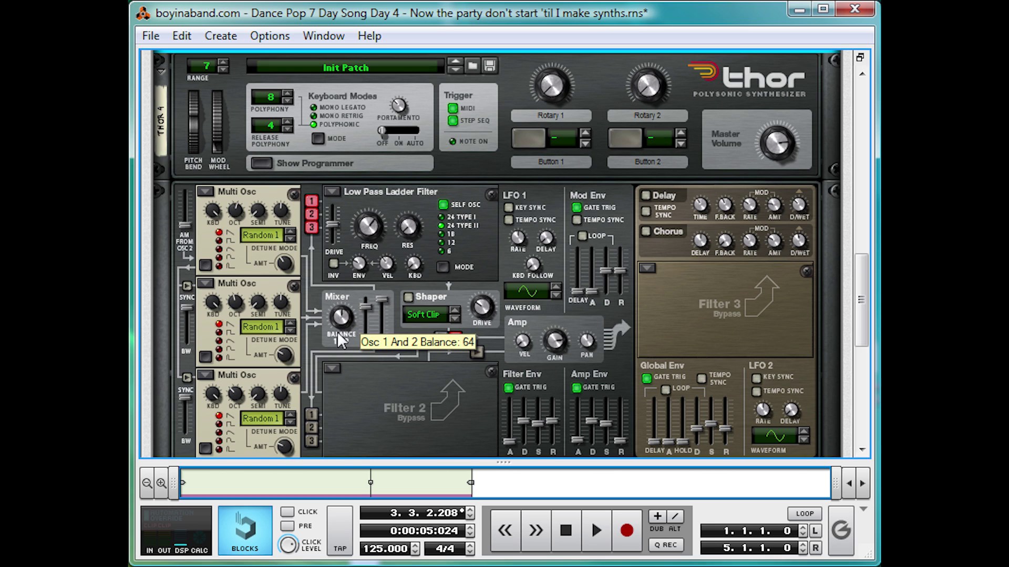
{"action": "left_click_drag", "start_coordinate": [340, 322], "coordinate": [343, 312]}
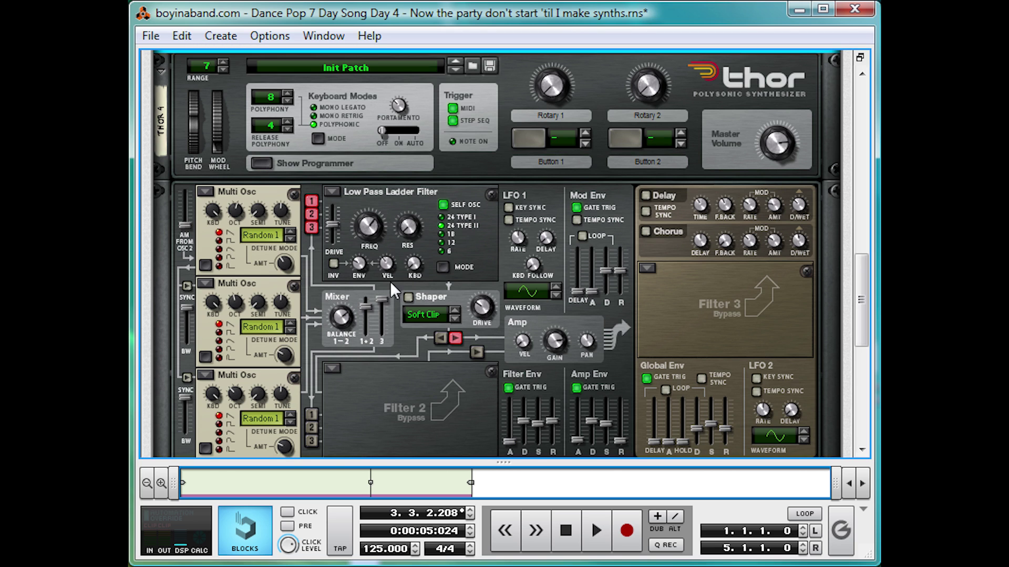
{"action": "key", "text": "space"}
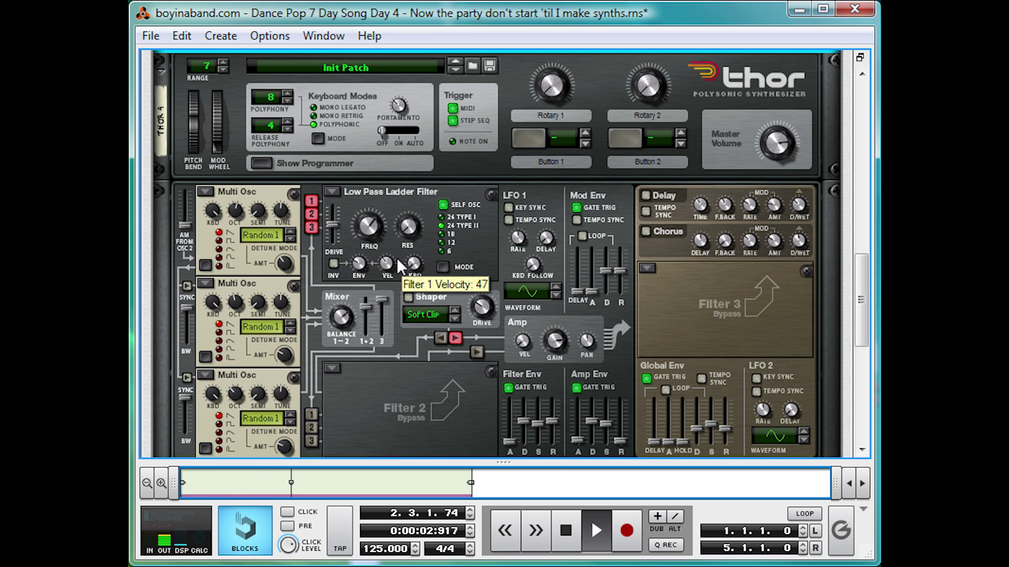
{"action": "key", "text": "space"}
{"action": "left_click_drag", "start_coordinate": [610, 425], "coordinate": [600, 336]}
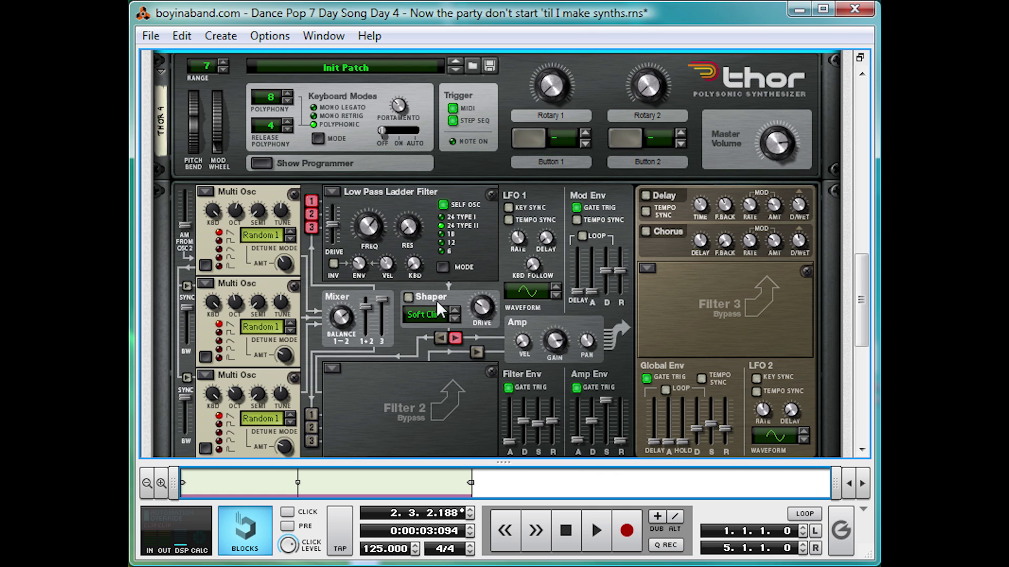
{"action": "scroll", "coordinate": [408, 260], "scroll_direction": "down", "scroll_amount": 3}
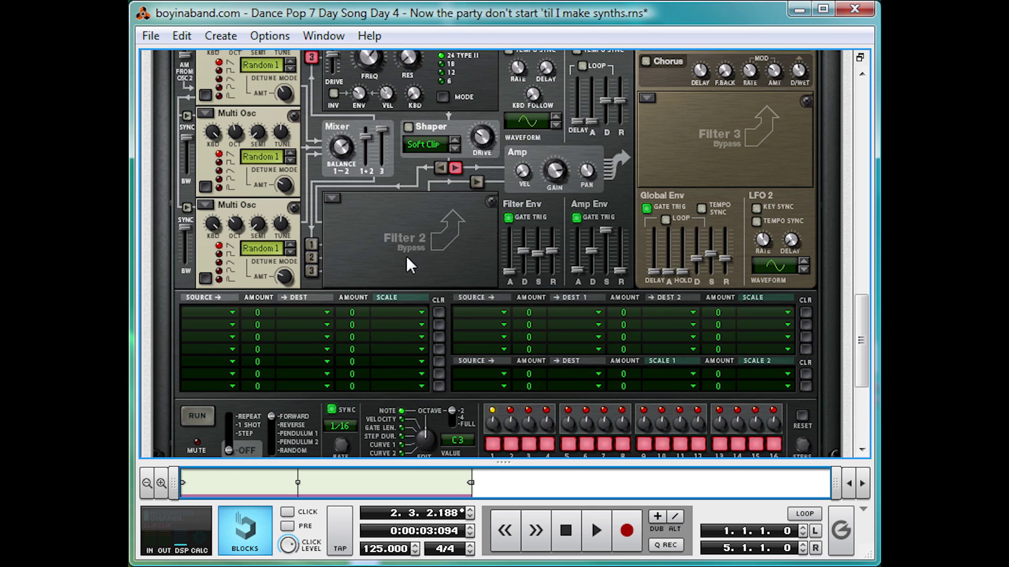
- Insert a Matrix Pattern Sequencer below Thor, set it to Curve mode, and flip the rack around
{"action": "right_click", "coordinate": [396, 231]}
{"action": "mouse_move", "coordinate": [587, 407]}
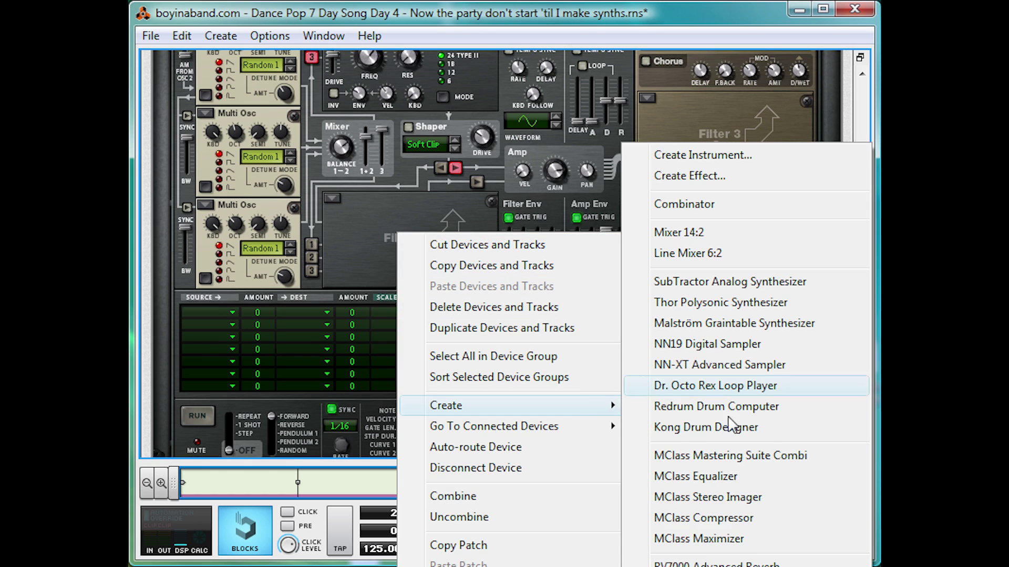
{"action": "left_click", "coordinate": [699, 565]}
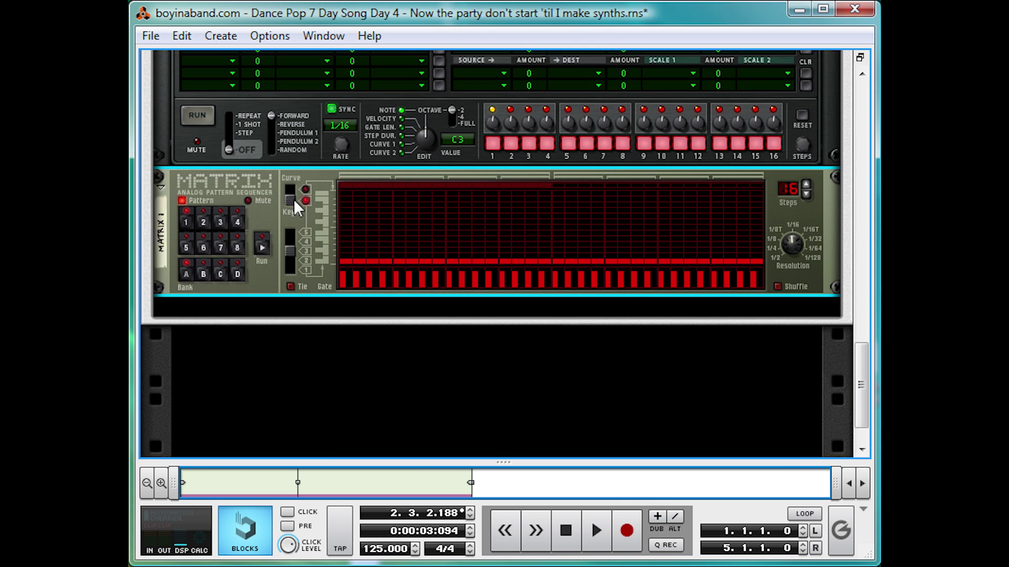
{"action": "left_click", "coordinate": [292, 197]}
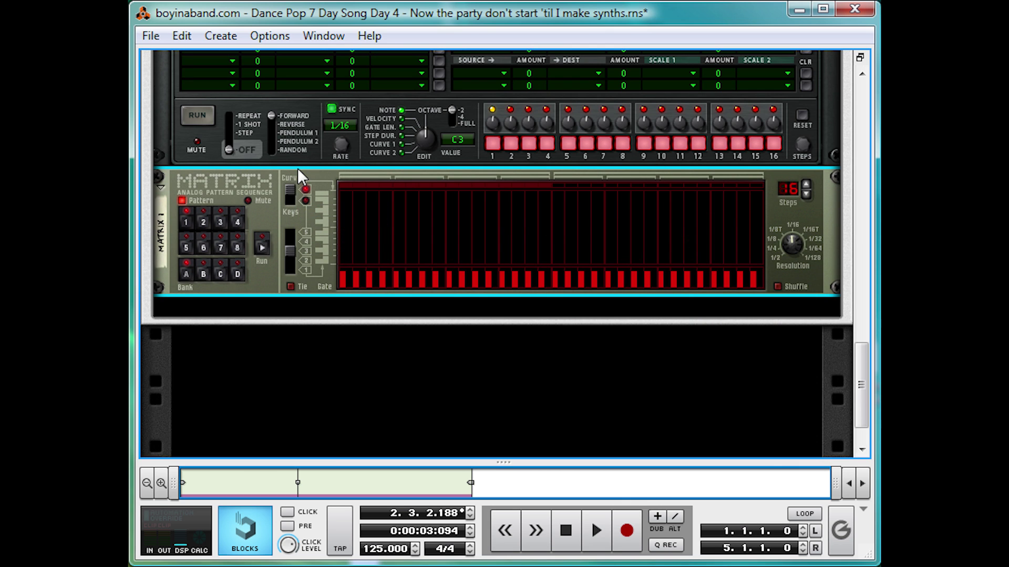
{"action": "key", "text": "Tab"}
- Make the Matrix curve Bipolar and unplug its Note CV cable on the back panel
{"action": "scroll", "coordinate": [332, 273], "scroll_direction": "up", "scroll_amount": 3}
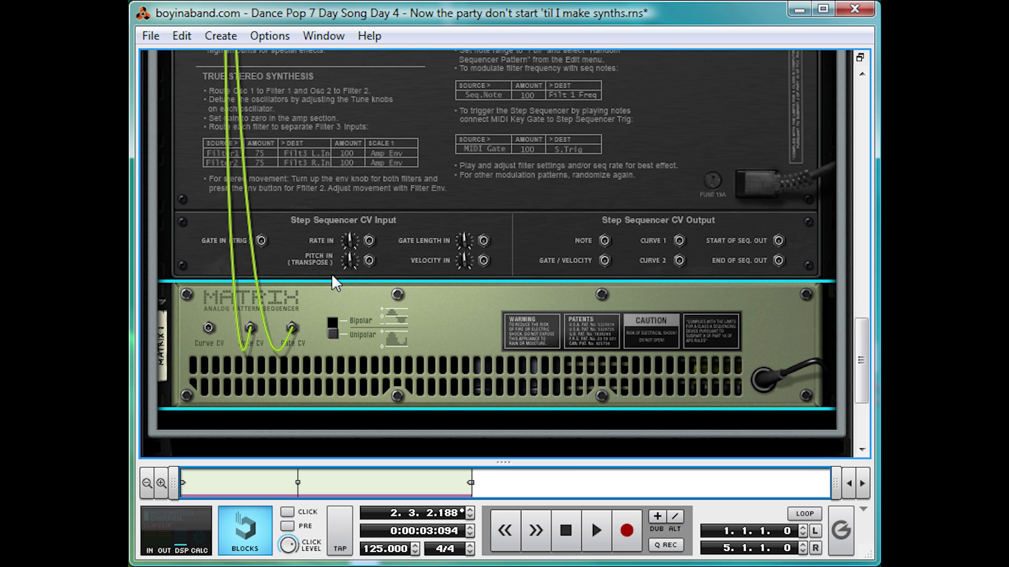
{"action": "left_click", "coordinate": [334, 332]}
{"action": "key", "text": "Tab"}
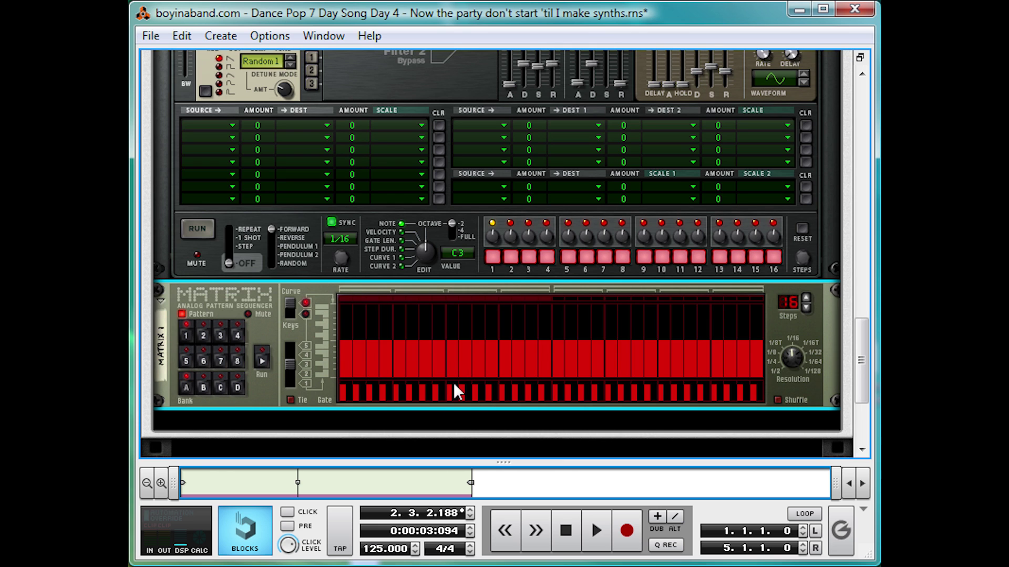
{"action": "key", "text": "Tab"}
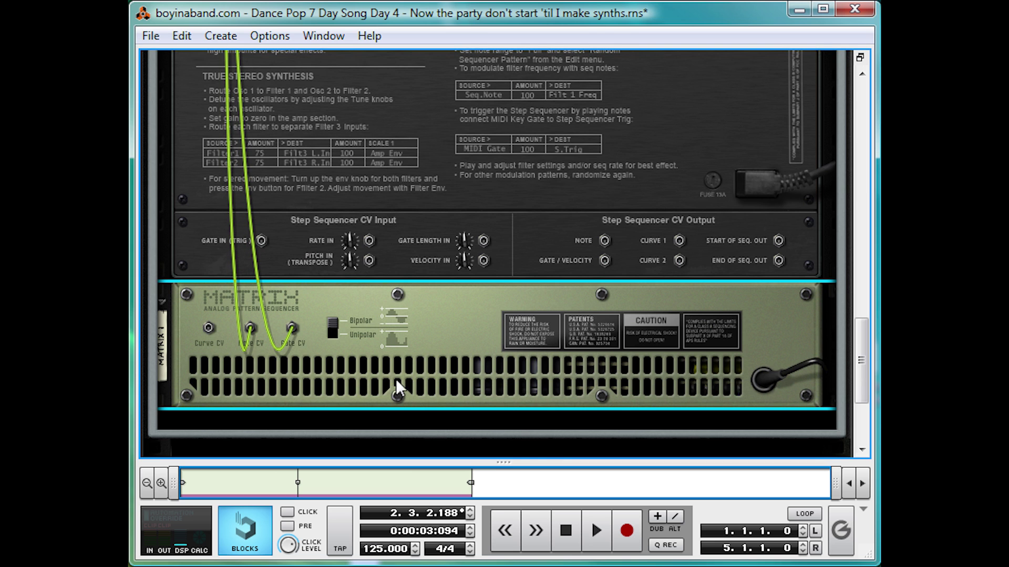
{"action": "scroll", "coordinate": [395, 380], "scroll_direction": "up", "scroll_amount": 2}
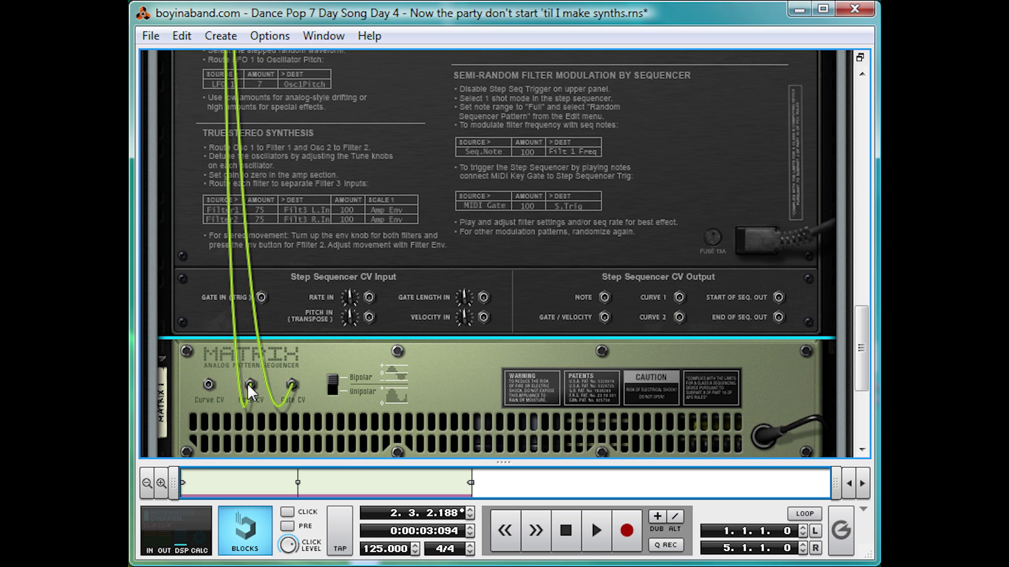
{"action": "left_click_drag", "start_coordinate": [248, 384], "coordinate": [439, 296]}
{"action": "scroll", "coordinate": [304, 266], "scroll_direction": "up", "scroll_amount": 15}
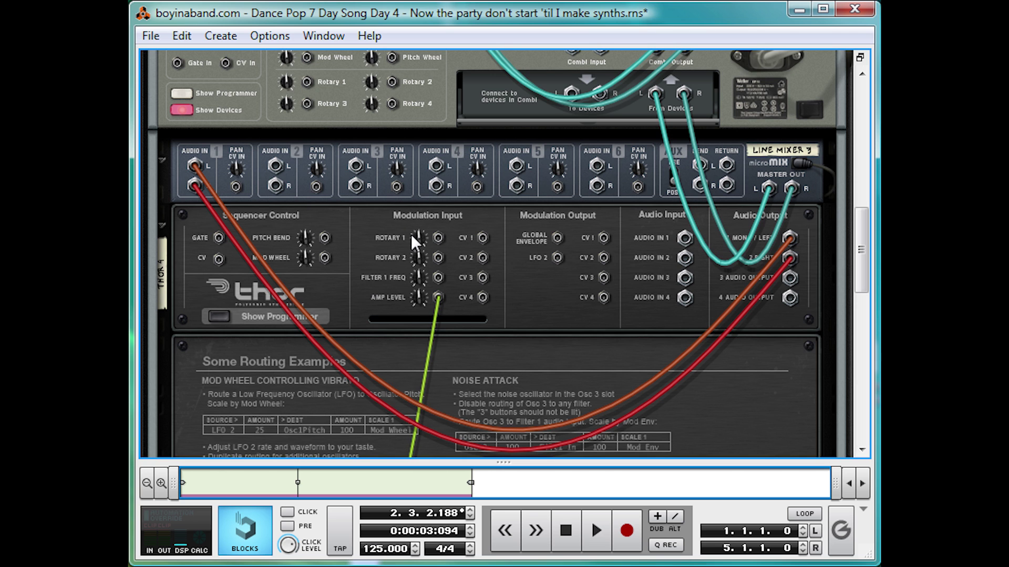
{"action": "scroll", "coordinate": [566, 420], "scroll_direction": "down", "scroll_amount": 10}
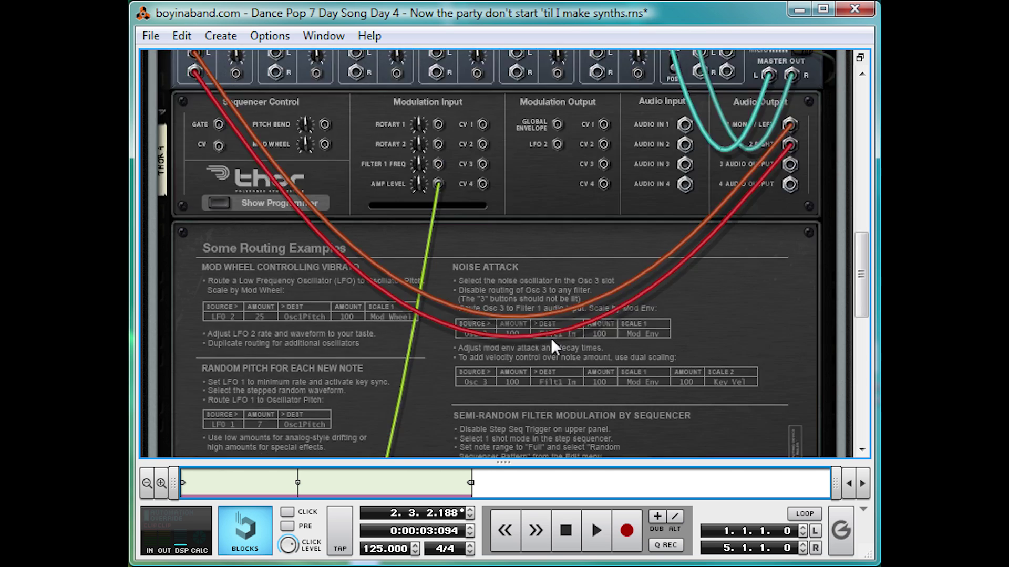
{"action": "scroll", "coordinate": [439, 305], "scroll_direction": "up", "scroll_amount": 8}
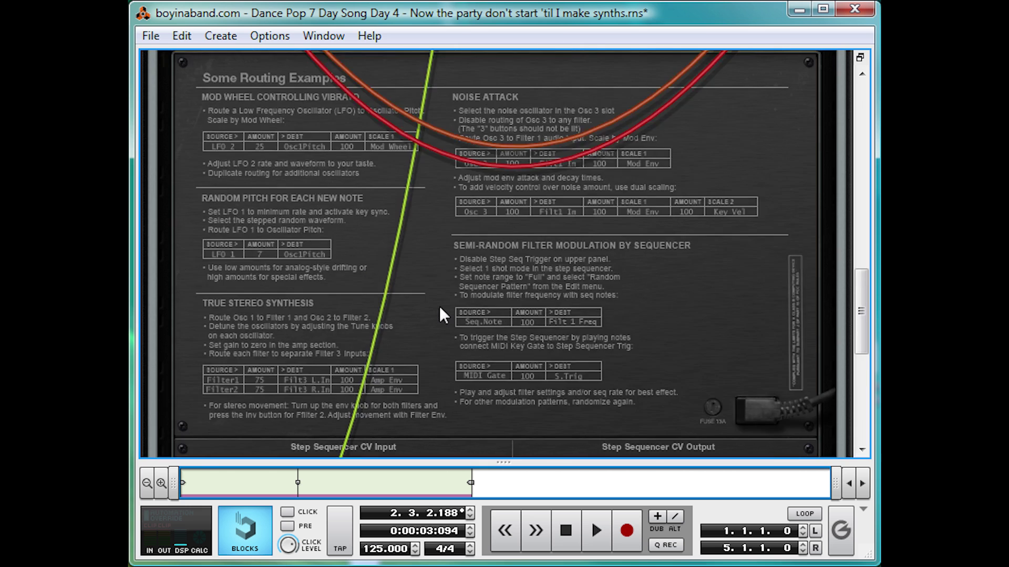
{"action": "key", "text": "Tab"}
{"action": "scroll", "coordinate": [440, 307], "scroll_direction": "down", "scroll_amount": 7}
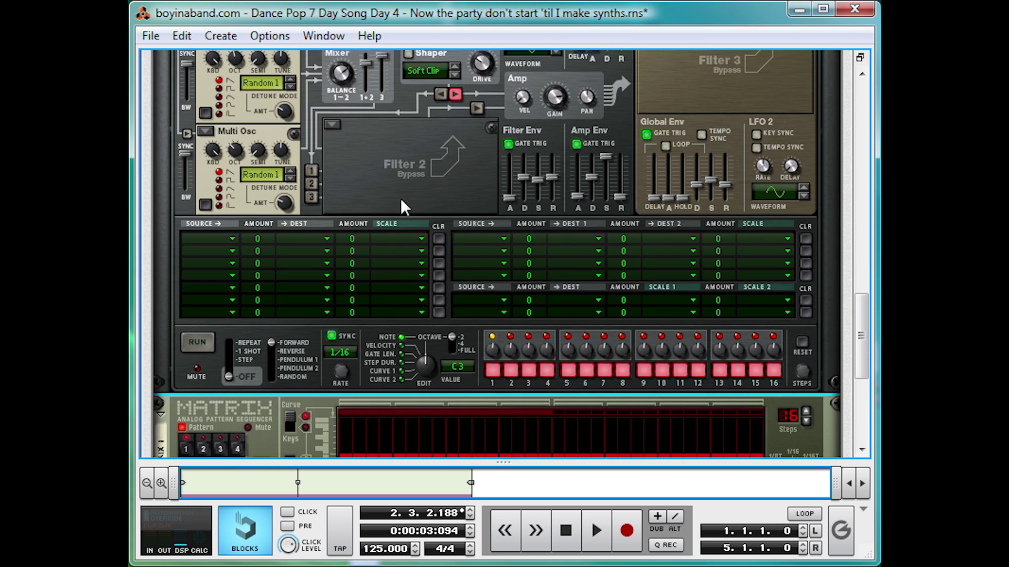
- Draw high steps 1, 3 and 4, set 32 steps at 1/32 resolution, and randomize the pattern
{"action": "scroll", "coordinate": [400, 198], "scroll_direction": "down", "scroll_amount": 3}
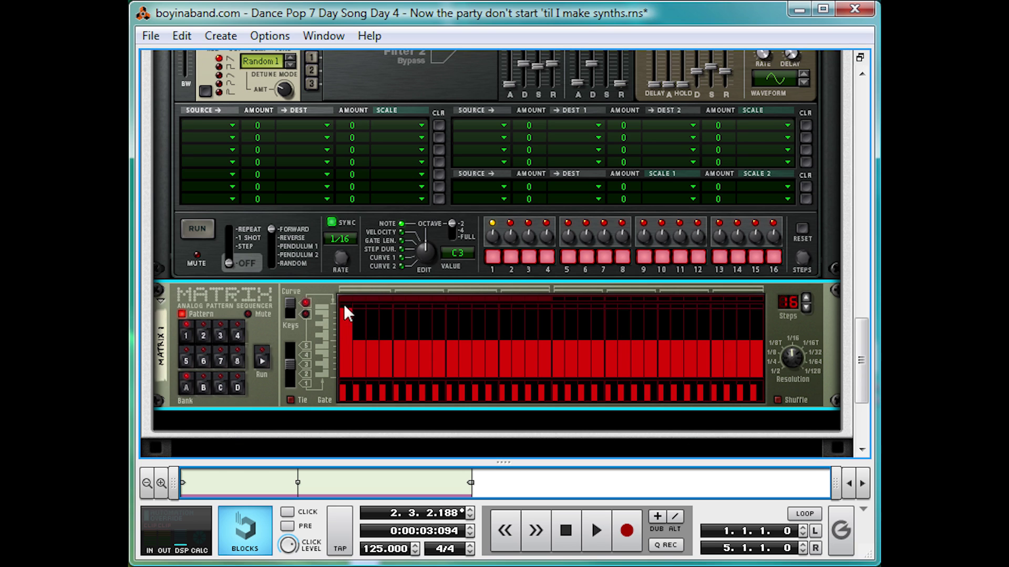
{"action": "left_click", "coordinate": [345, 305]}
{"action": "left_click_drag", "start_coordinate": [369, 305], "coordinate": [386, 304]}
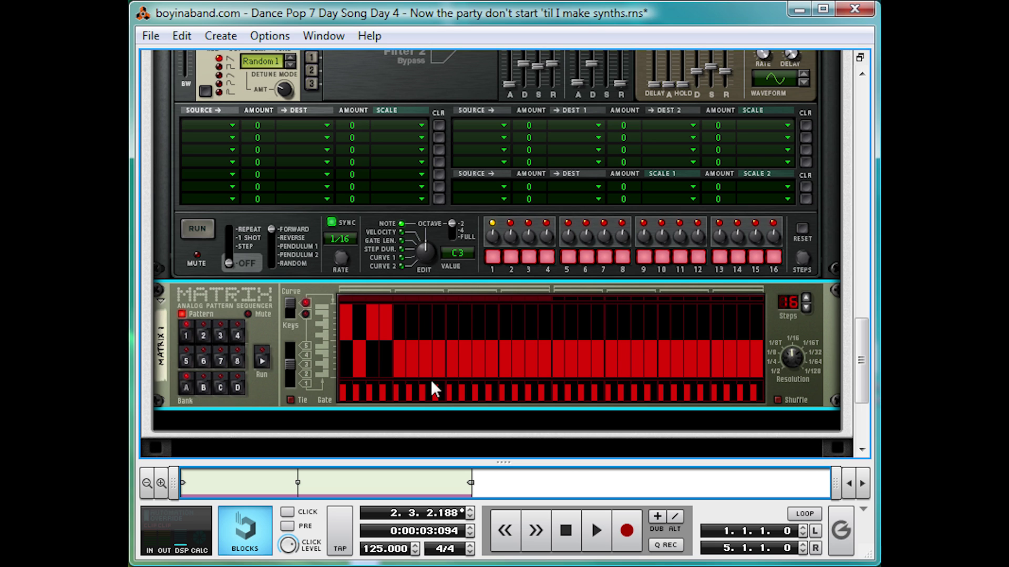
{"action": "left_click", "coordinate": [808, 297]}
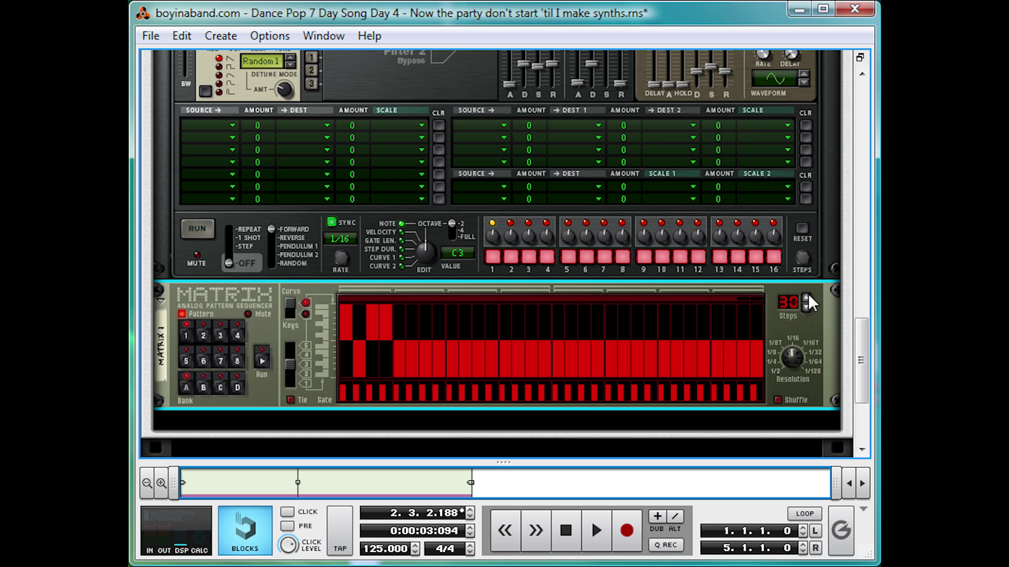
{"action": "left_click_drag", "start_coordinate": [803, 357], "coordinate": [808, 347]}
{"action": "key", "text": "ctrl+r"}
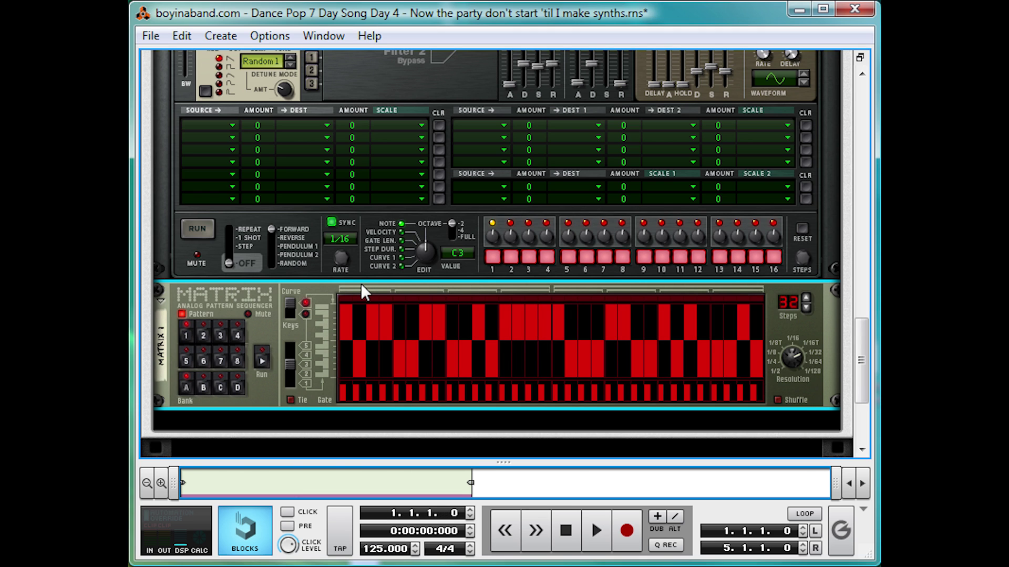
- Play and stop the gated pad, toggle the sequencer view via the divider, and return to Thor
{"action": "key", "text": "space"}
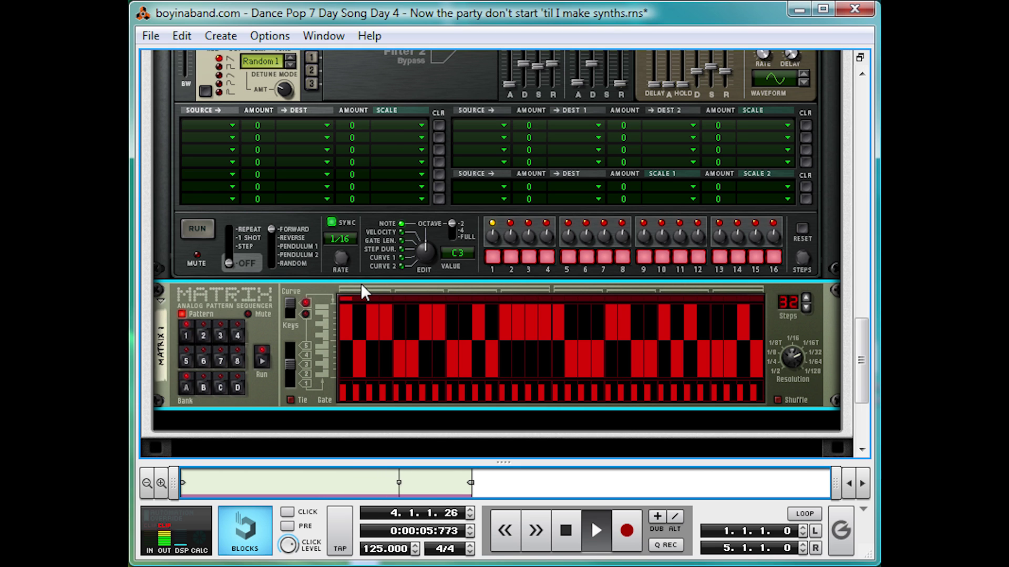
{"action": "key", "text": "space"}
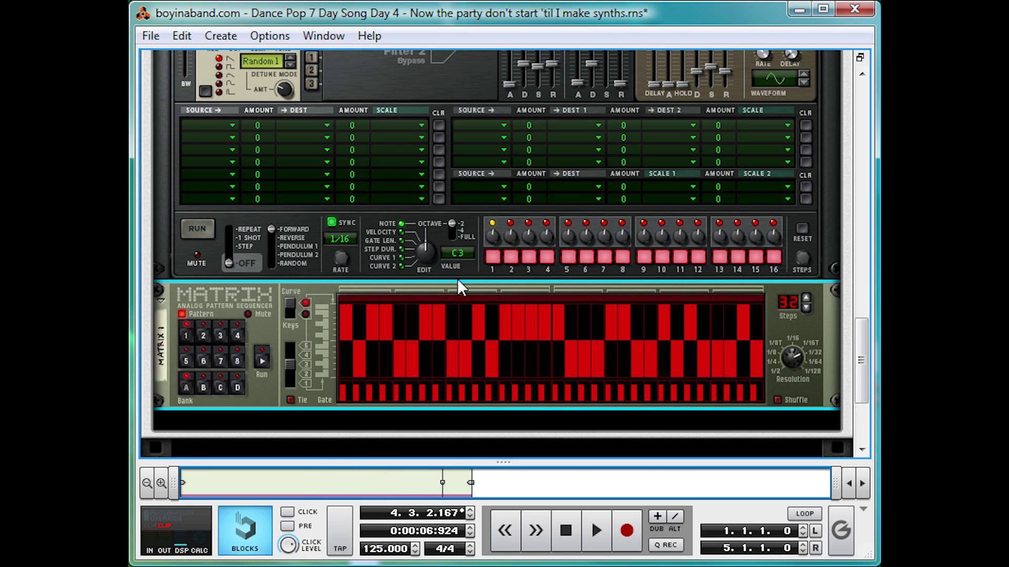
{"action": "scroll", "coordinate": [471, 270], "scroll_direction": "up", "scroll_amount": 10}
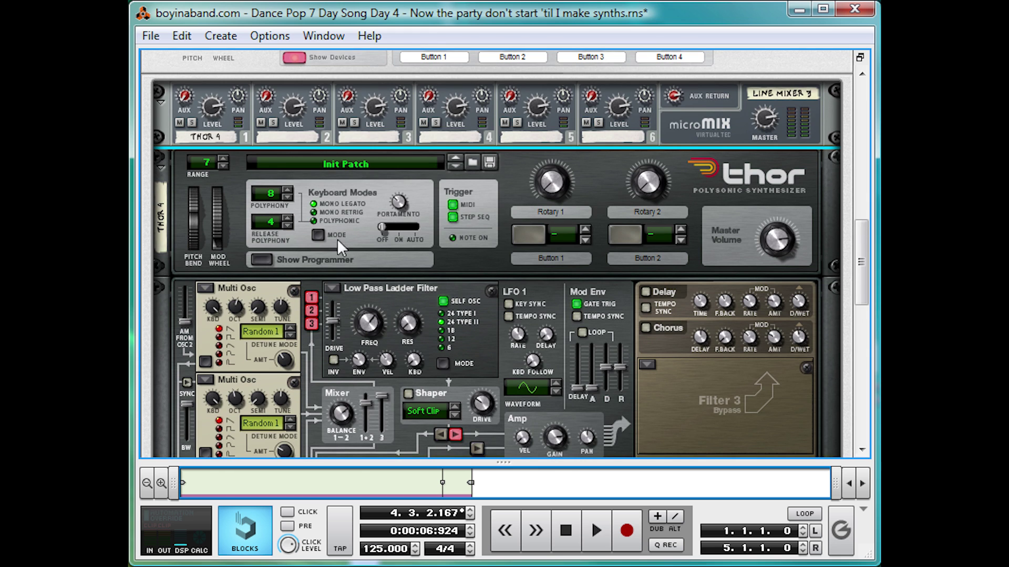
{"action": "scroll", "coordinate": [393, 298], "scroll_direction": "down", "scroll_amount": 5}
{"action": "scroll", "coordinate": [397, 302], "scroll_direction": "down", "scroll_amount": 4}
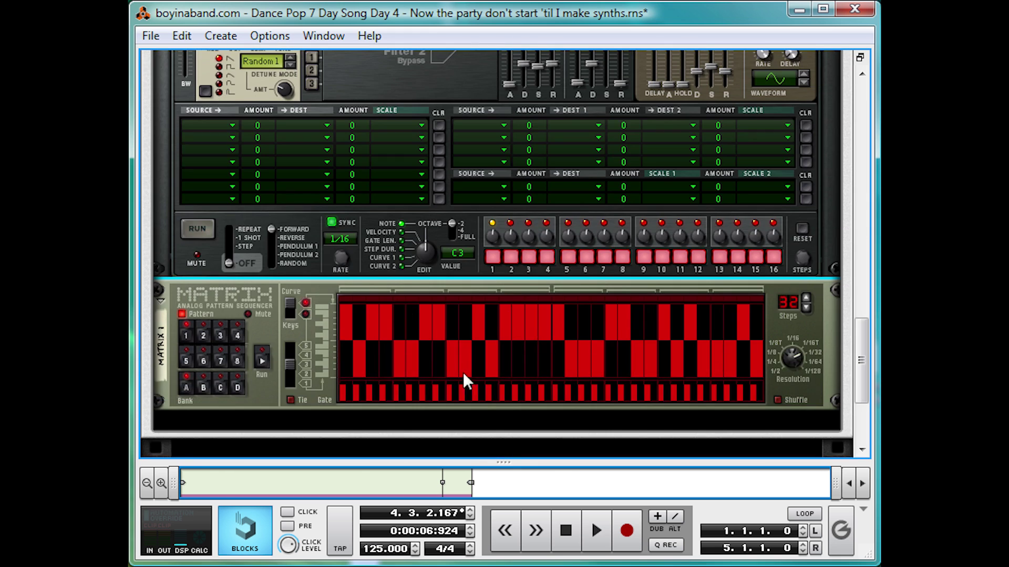
{"action": "left_click_drag", "start_coordinate": [475, 462], "coordinate": [475, 52]}
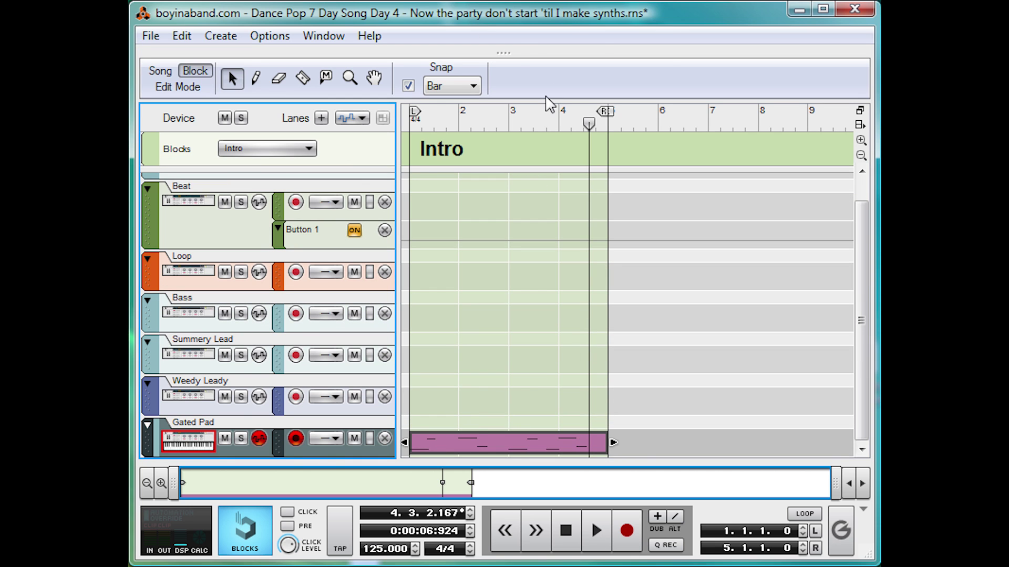
{"action": "left_click_drag", "start_coordinate": [512, 54], "coordinate": [505, 462]}
{"action": "scroll", "coordinate": [478, 334], "scroll_direction": "up", "scroll_amount": 6}
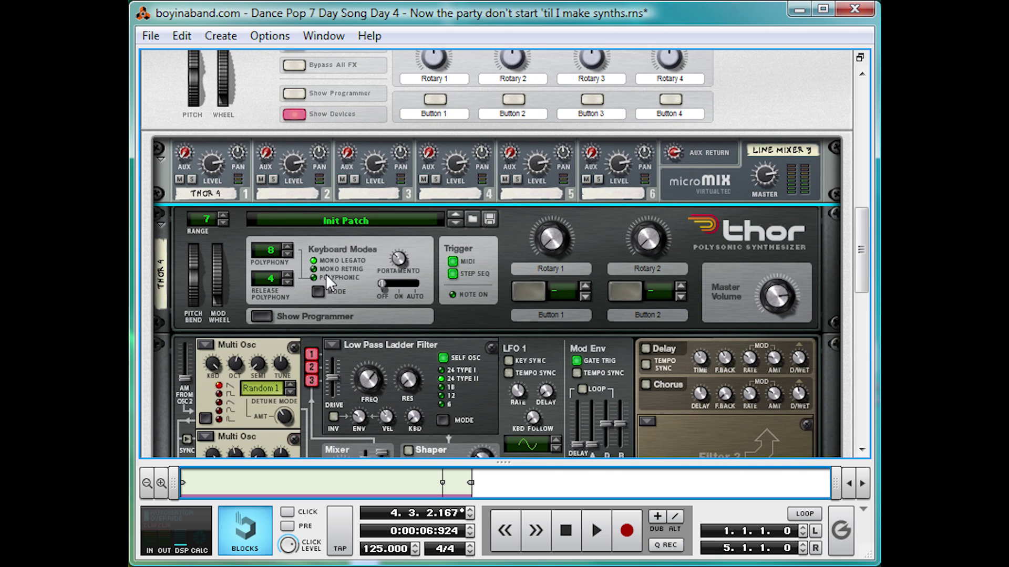
{"action": "scroll", "coordinate": [238, 329], "scroll_direction": "down", "scroll_amount": 3}
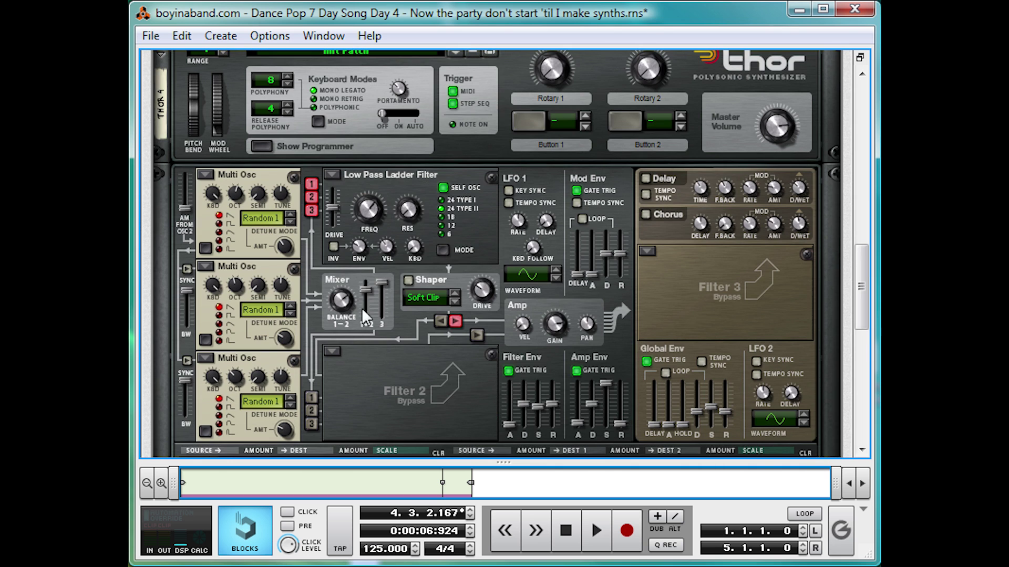
{"action": "left_click", "coordinate": [332, 175]}
{"action": "left_click", "coordinate": [383, 279]}
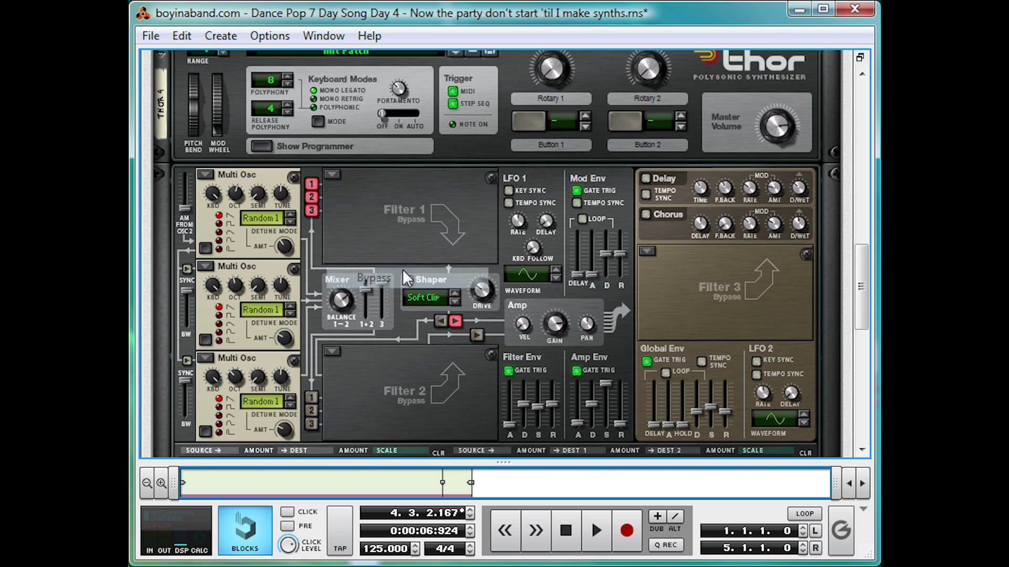
{"action": "key", "text": "space"}
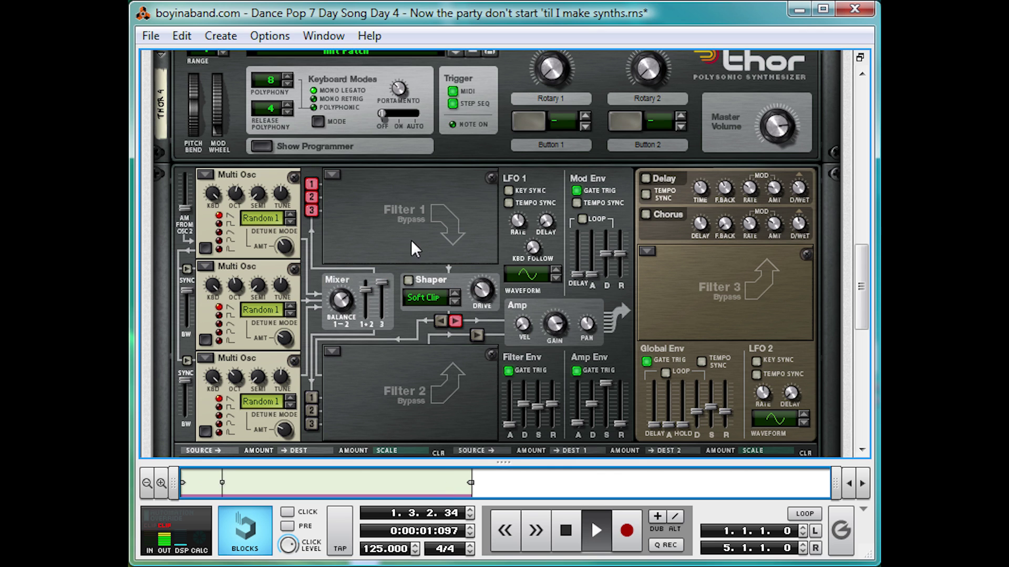
{"action": "left_click", "coordinate": [333, 176]}
{"action": "left_click", "coordinate": [350, 194]}
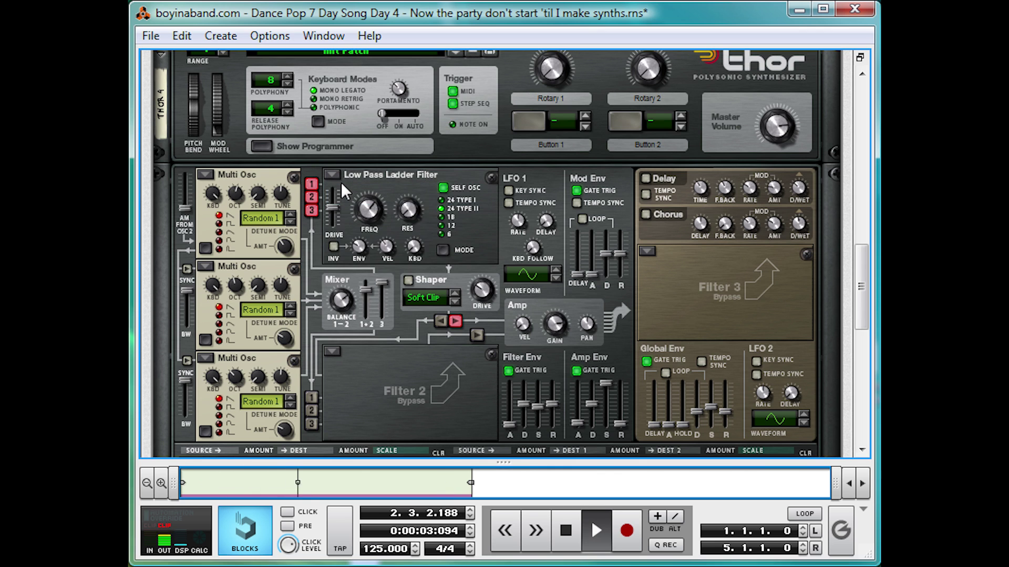
{"action": "left_click", "coordinate": [332, 175]}
{"action": "left_click", "coordinate": [382, 279]}
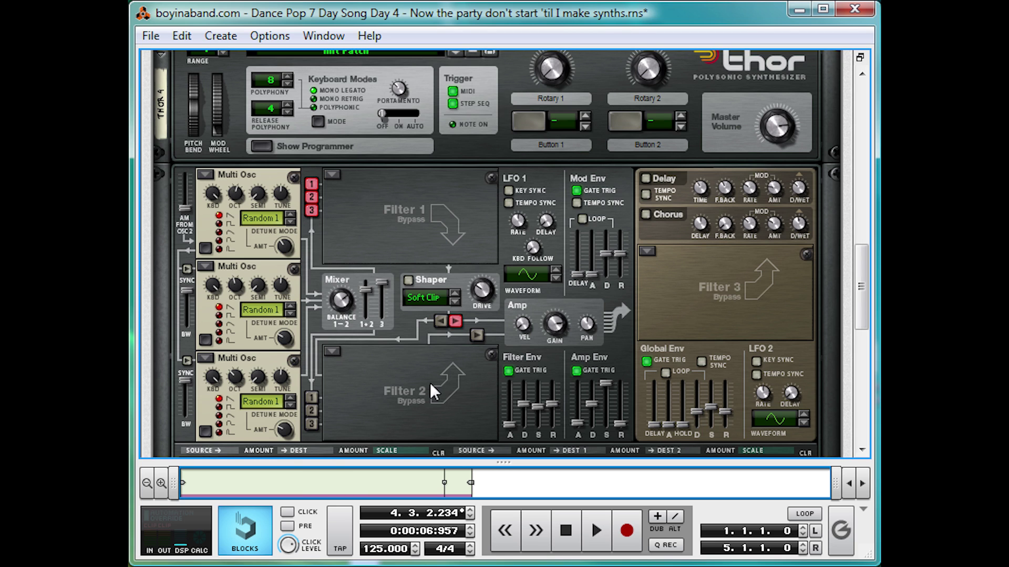
{"action": "key", "text": "space"}
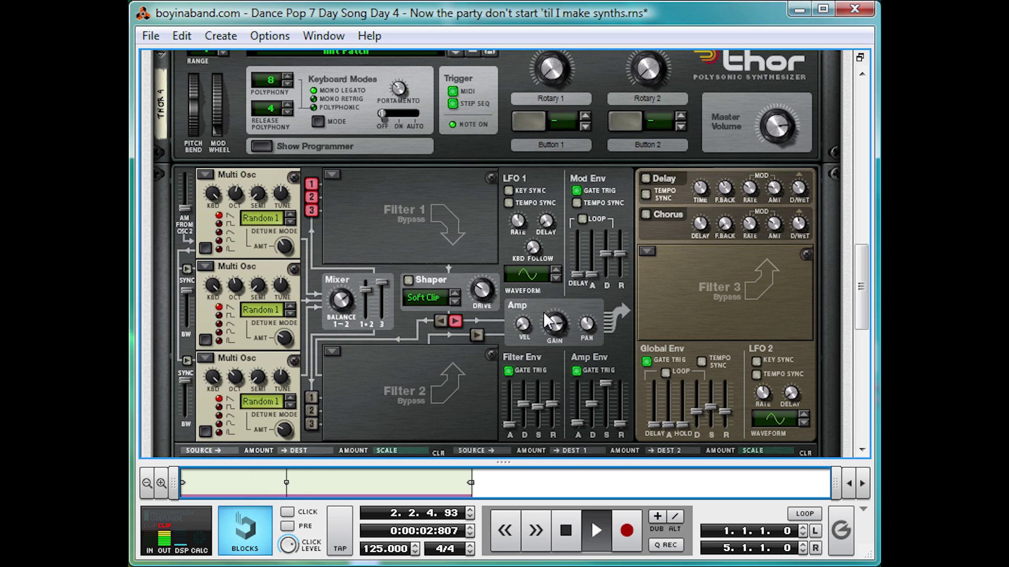
{"action": "key", "text": "space"}
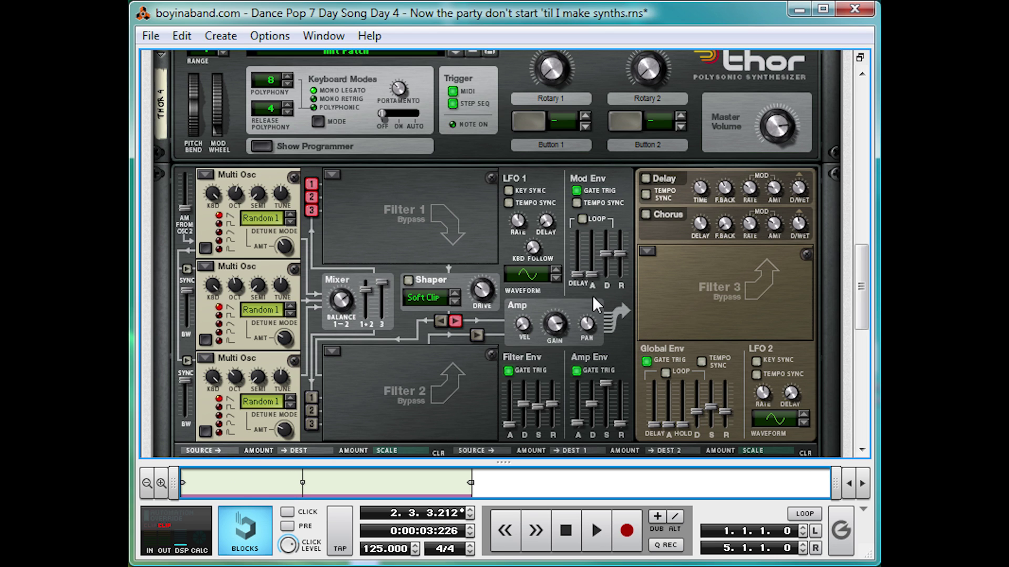
{"action": "key", "text": "space"}
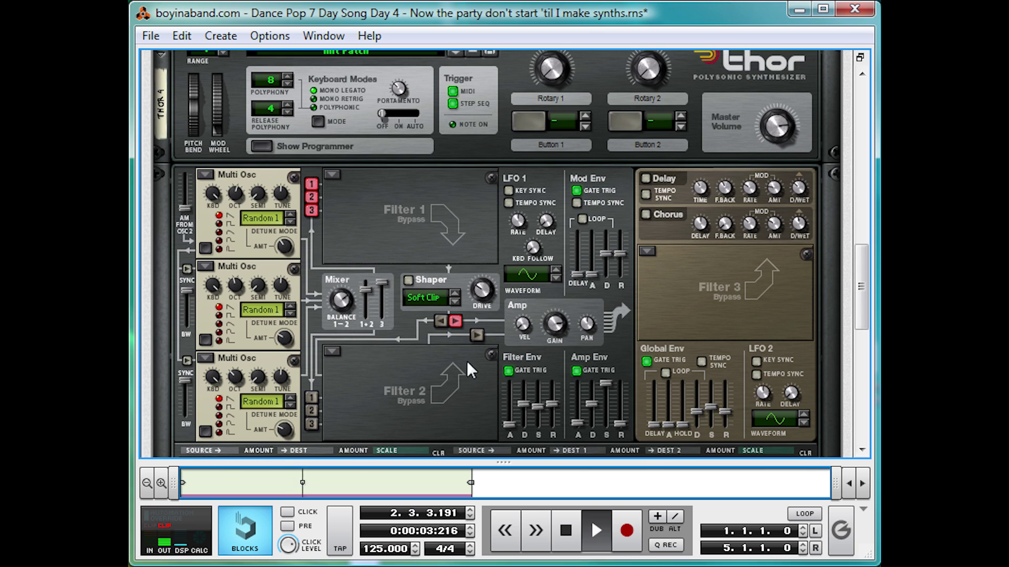
{"action": "key", "text": "space"}
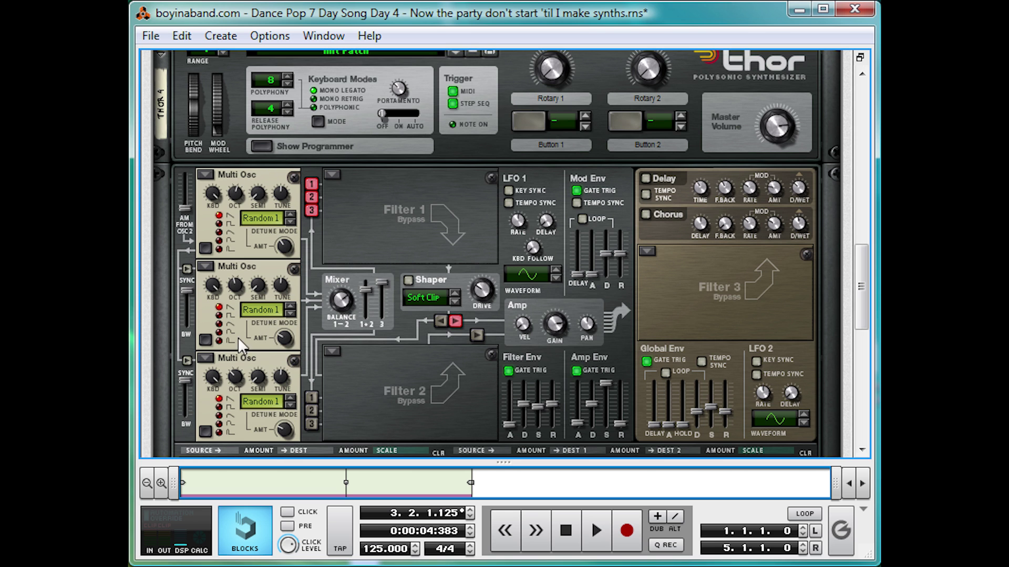
- Add an MClass Equalizer after Thor, enable Hi Shelf and raise its gain while playing
{"action": "scroll", "coordinate": [352, 300], "scroll_direction": "down", "scroll_amount": 5}
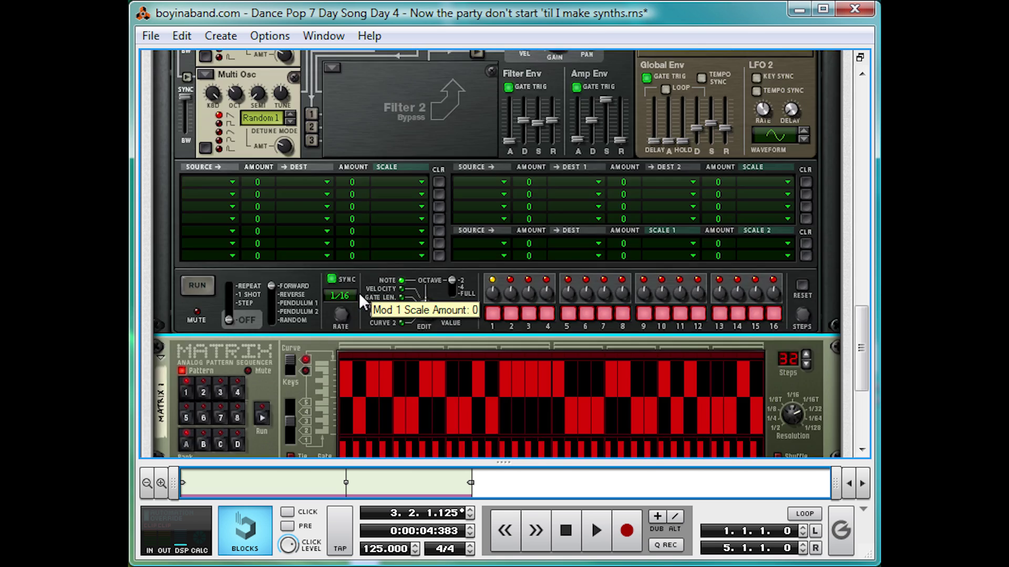
{"action": "right_click", "coordinate": [390, 176]}
{"action": "mouse_move", "coordinate": [484, 302]}
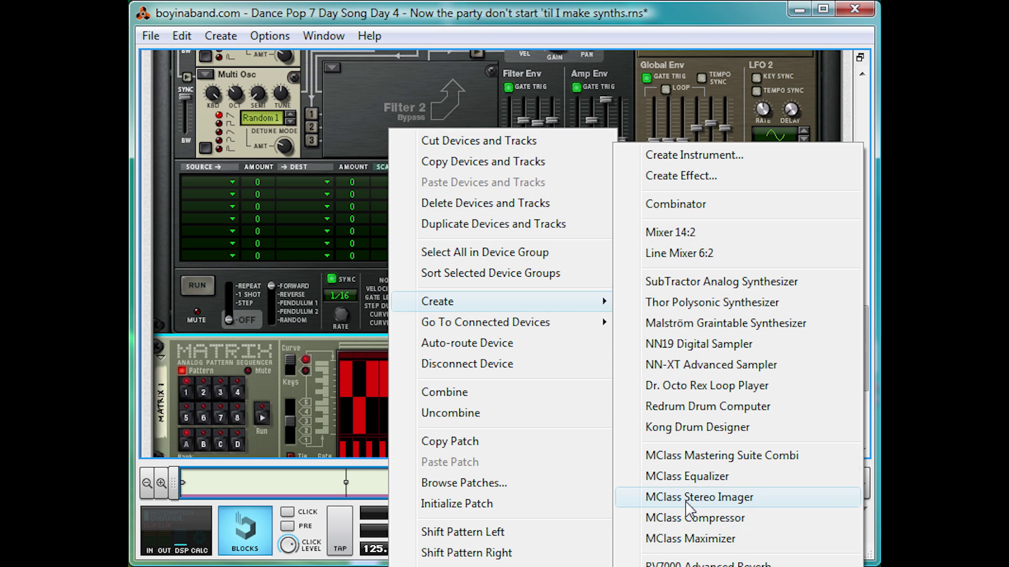
{"action": "left_click", "coordinate": [686, 476]}
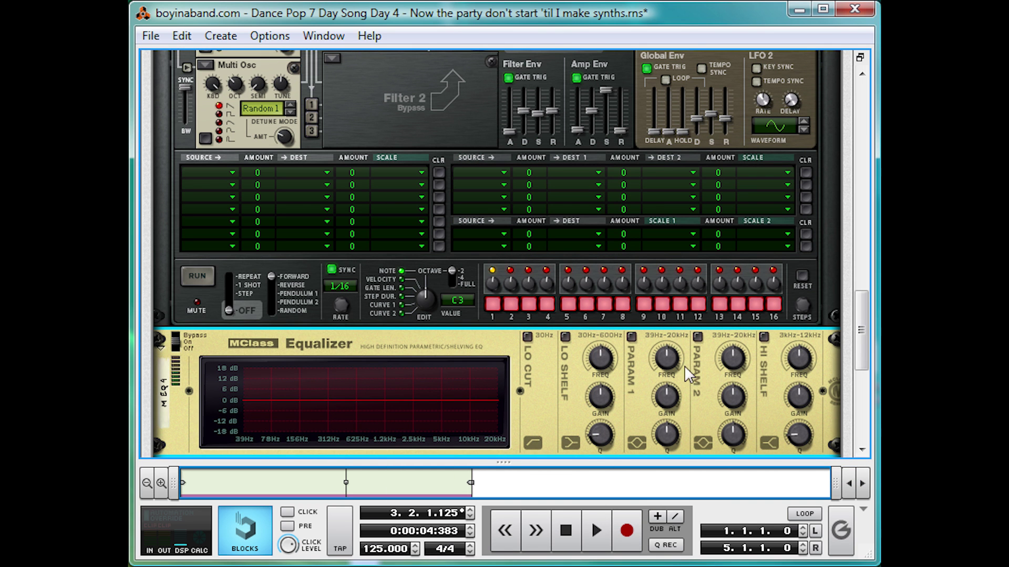
{"action": "left_click", "coordinate": [764, 337]}
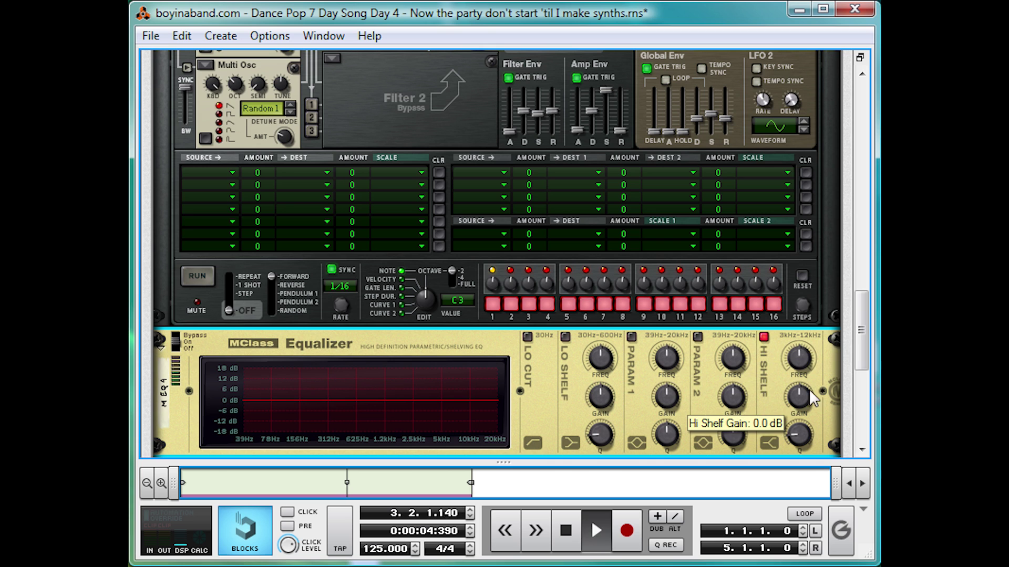
{"action": "key", "text": "space"}
{"action": "left_click_drag", "start_coordinate": [799, 399], "coordinate": [808, 395]}
- Enable Parametric 2 at about 4.2 kHz with an 8 dB boost and adjust its Q
{"action": "scroll", "coordinate": [807, 389], "scroll_direction": "up", "scroll_amount": 3}
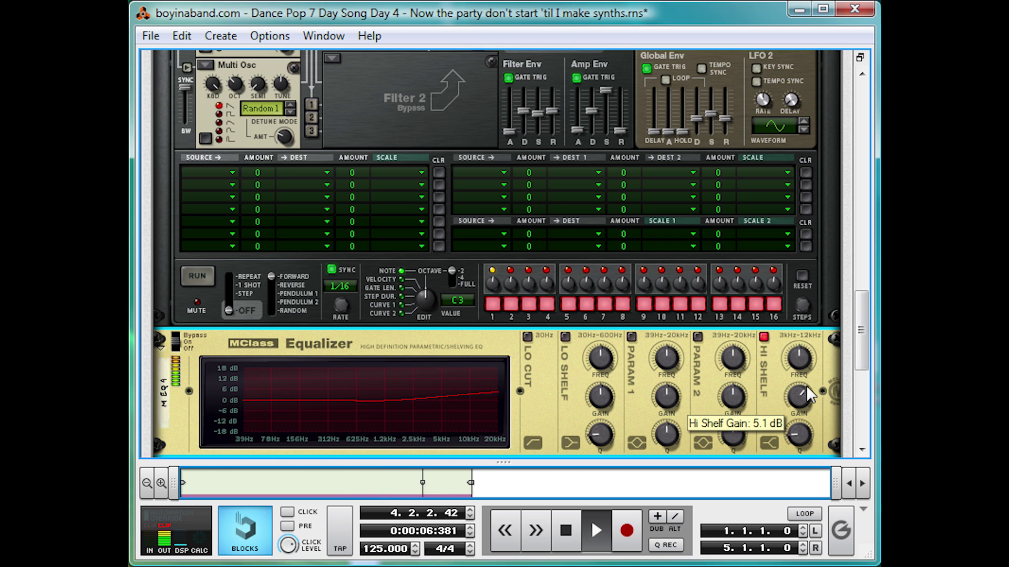
{"action": "left_click", "coordinate": [698, 337]}
{"action": "left_click_drag", "start_coordinate": [731, 358], "coordinate": [739, 342]}
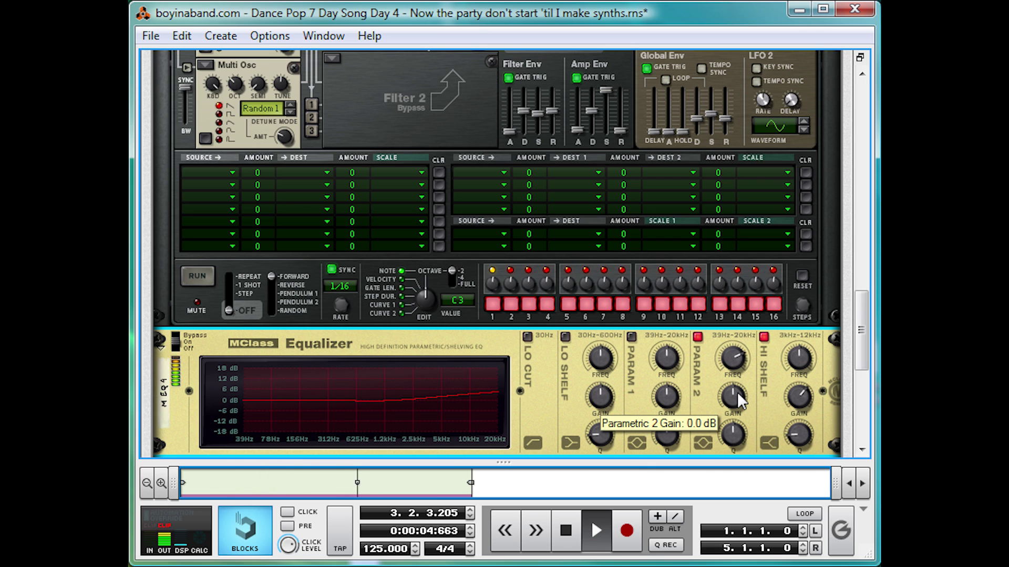
{"action": "left_click_drag", "start_coordinate": [737, 391], "coordinate": [746, 380]}
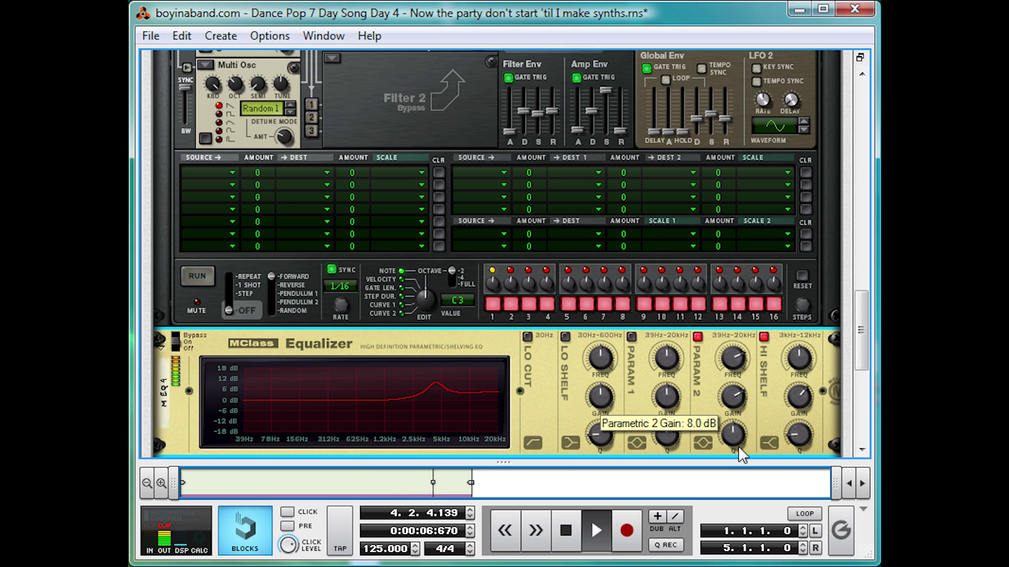
{"action": "left_click_drag", "start_coordinate": [739, 446], "coordinate": [731, 461]}
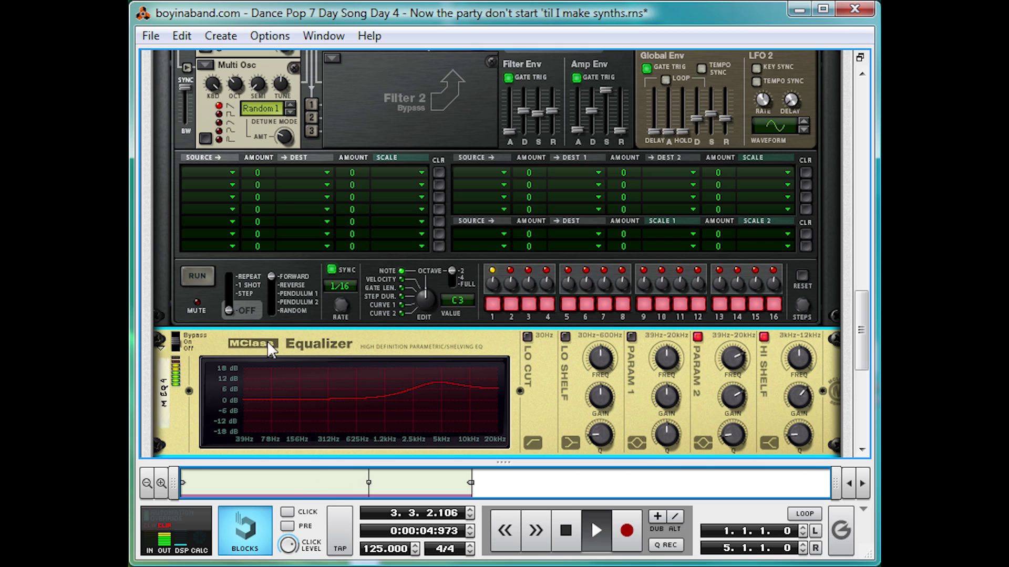
{"action": "left_click", "coordinate": [175, 339]}
{"action": "left_click", "coordinate": [175, 330]}
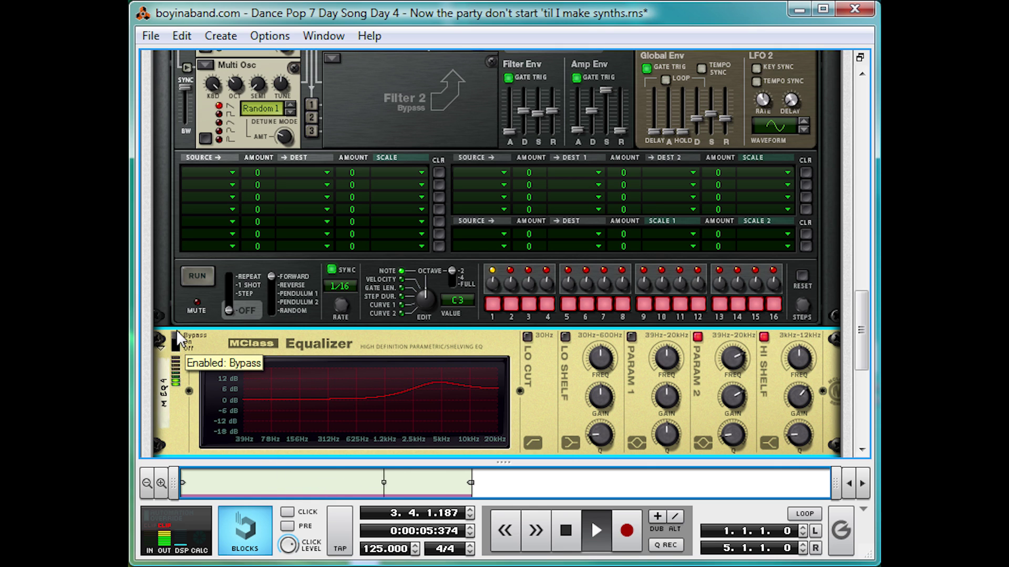
{"action": "left_click", "coordinate": [178, 339]}
{"action": "key", "text": "space"}
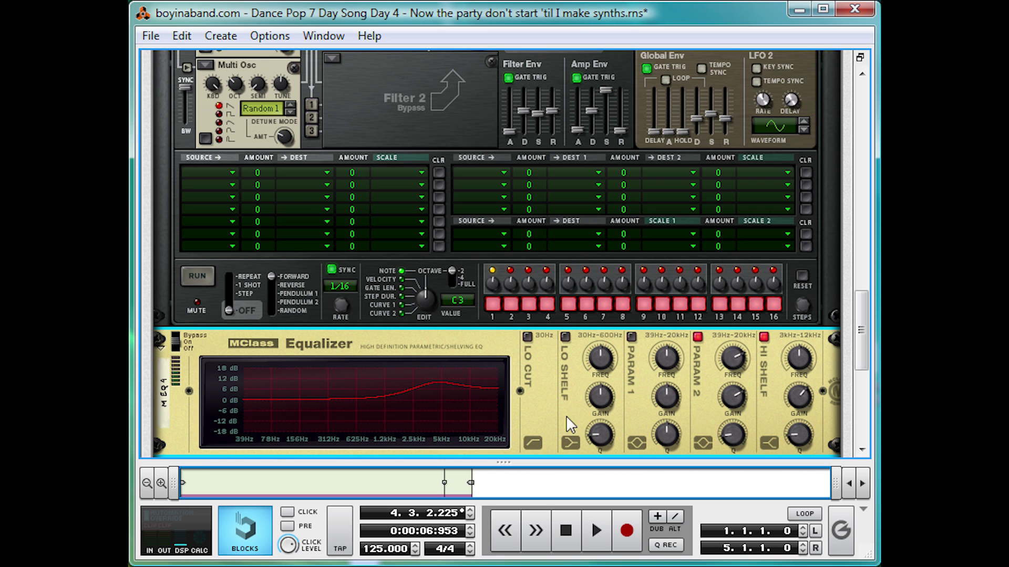
- Create an RV7000 Advanced Reverb from the Line Mixer, connected to its aux return
{"action": "scroll", "coordinate": [467, 353], "scroll_direction": "up", "scroll_amount": 15}
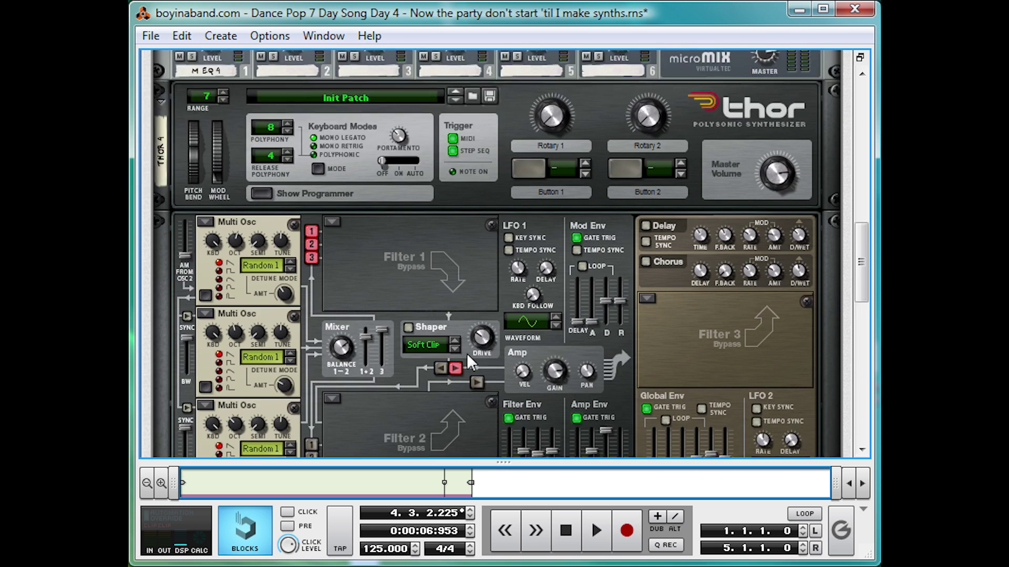
{"action": "right_click", "coordinate": [674, 376]}
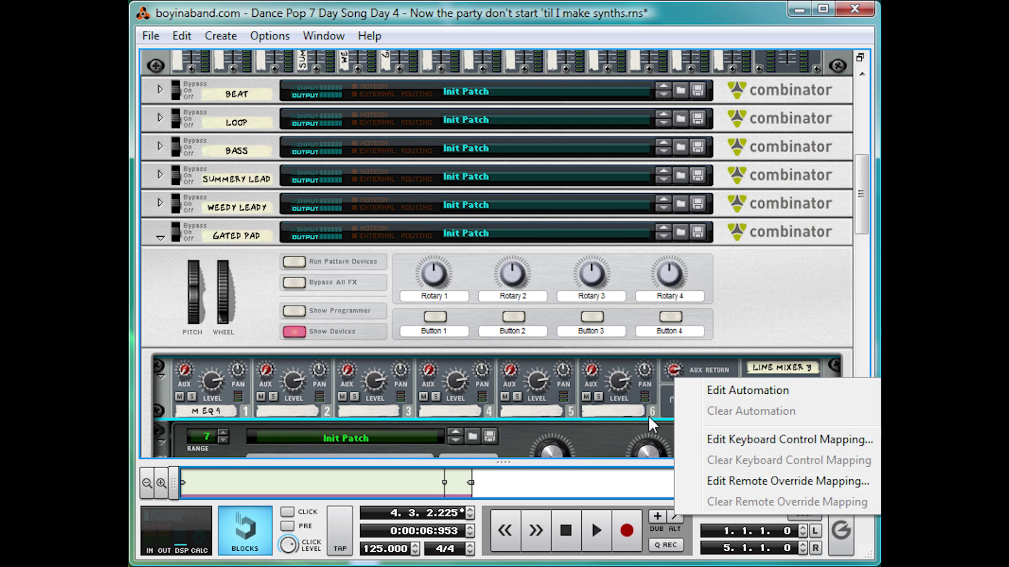
{"action": "left_click", "coordinate": [660, 384]}
{"action": "right_click", "coordinate": [660, 384]}
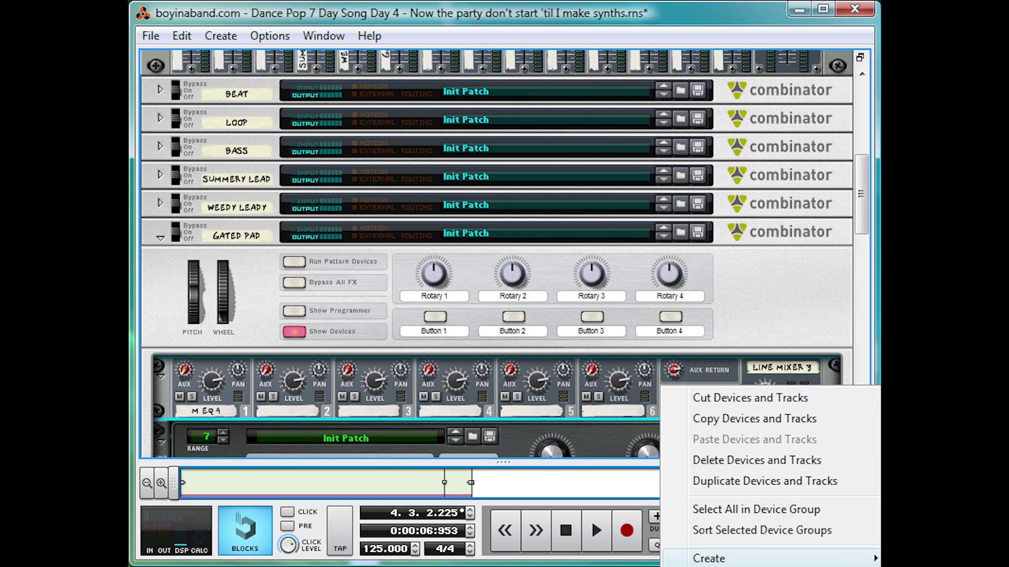
{"action": "left_click", "coordinate": [919, 559]}
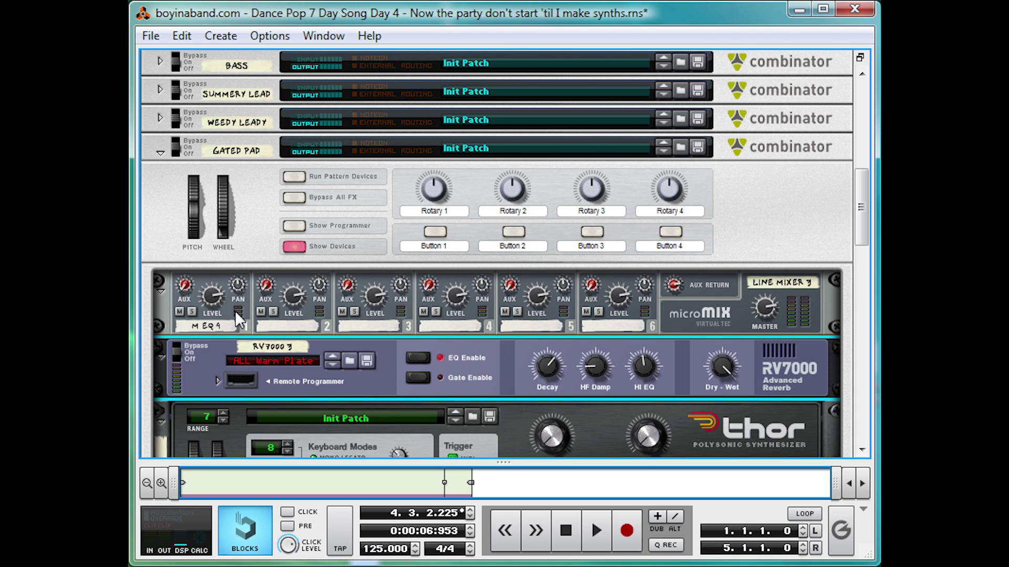
- Audition channel 1's reverb send at 117 during playback, then return it to 20
{"action": "key", "text": "space"}
{"action": "mouse_move", "coordinate": [186, 284]}
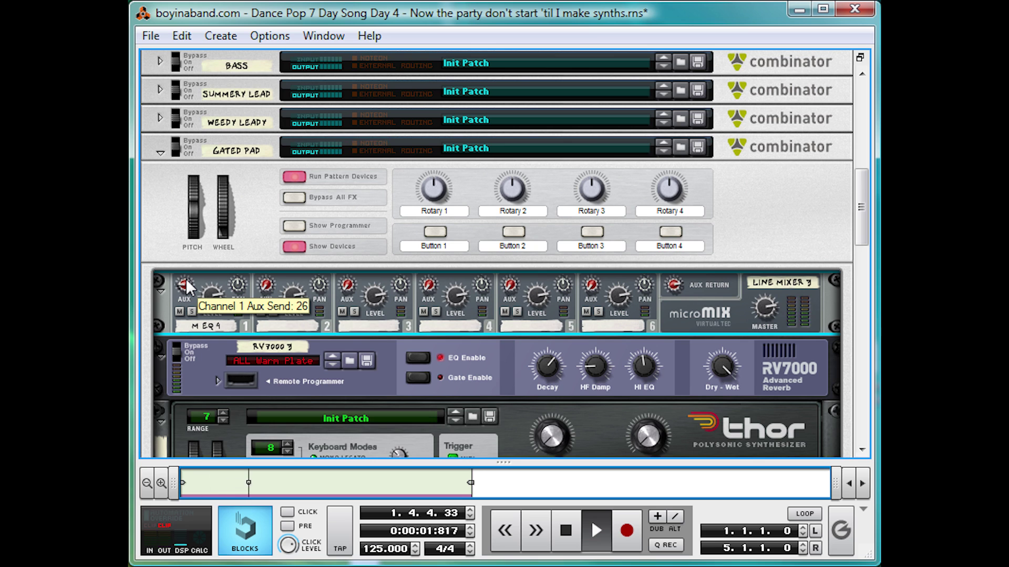
{"action": "left_click_drag", "start_coordinate": [186, 283], "coordinate": [183, 289]}
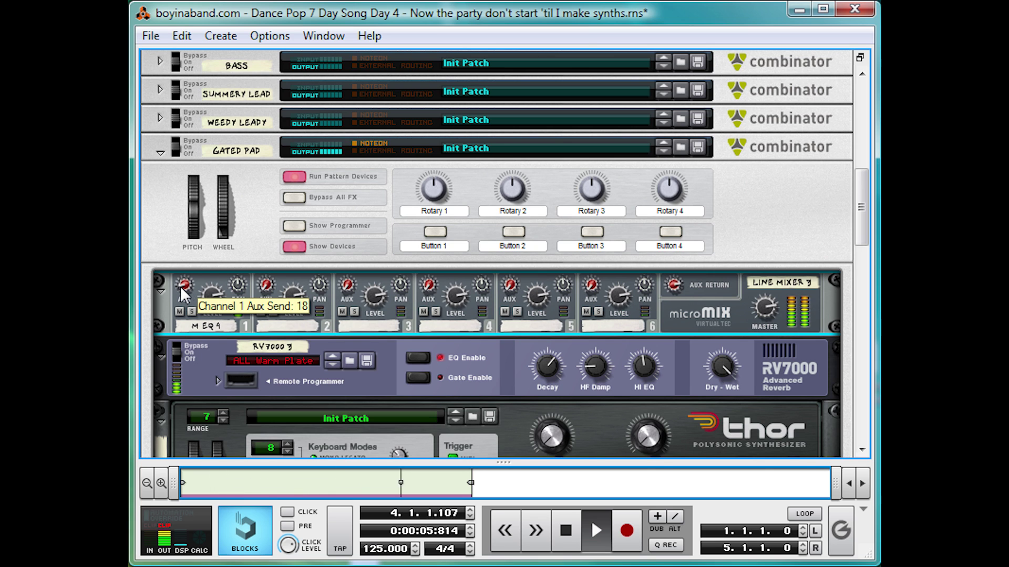
{"action": "left_click_drag", "start_coordinate": [180, 288], "coordinate": [184, 290]}
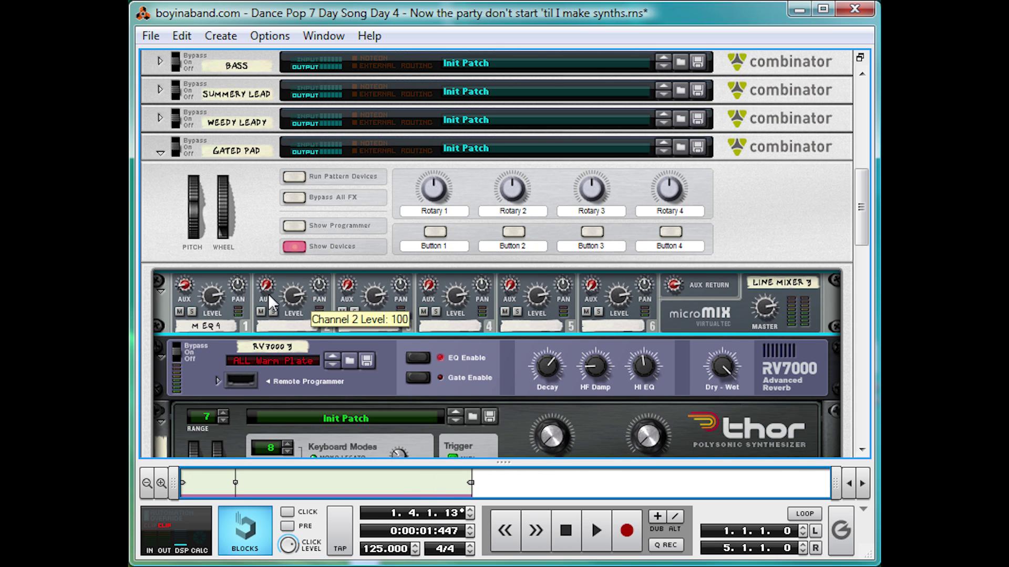
{"action": "key", "text": "space"}
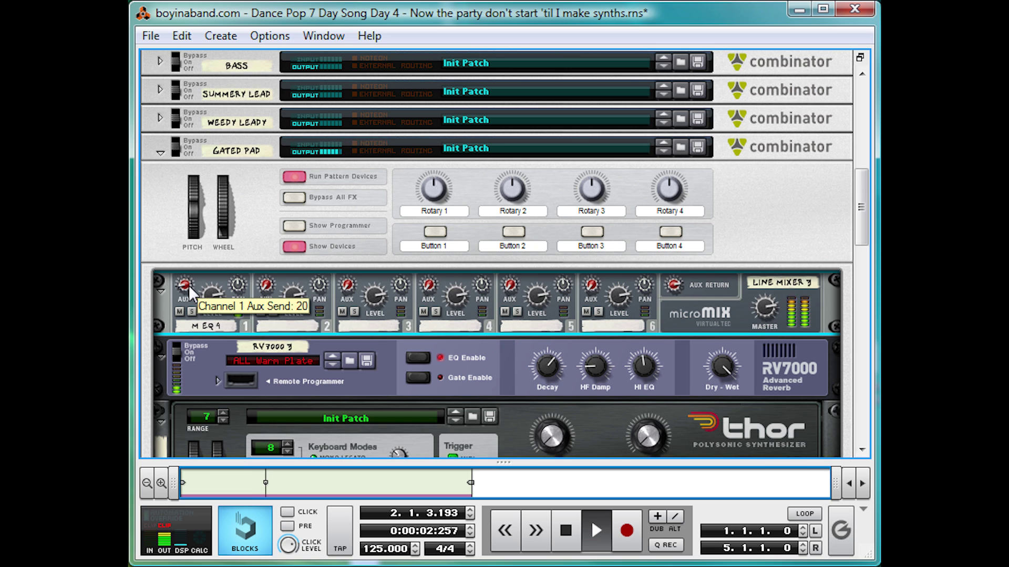
{"action": "left_click_drag", "start_coordinate": [188, 286], "coordinate": [205, 241]}
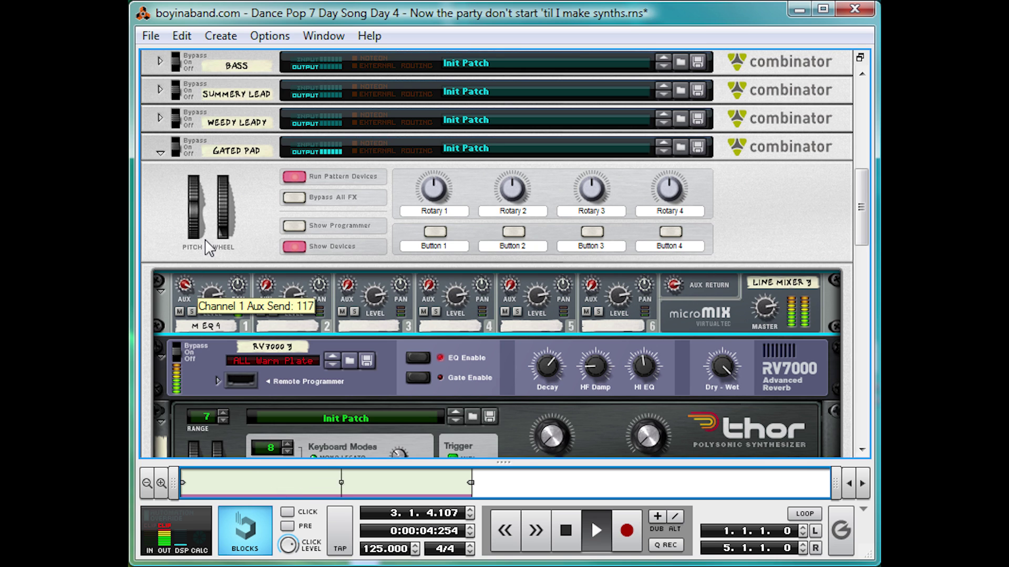
{"action": "key", "text": "space"}
{"action": "key", "text": "ctrl+z"}
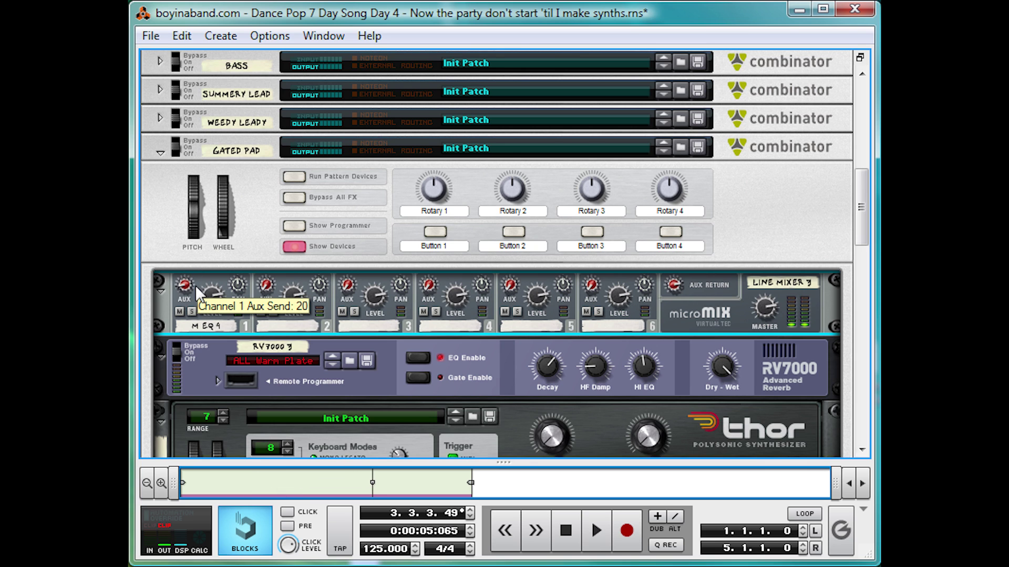
{"action": "scroll", "coordinate": [395, 282], "scroll_direction": "down", "scroll_amount": 3}
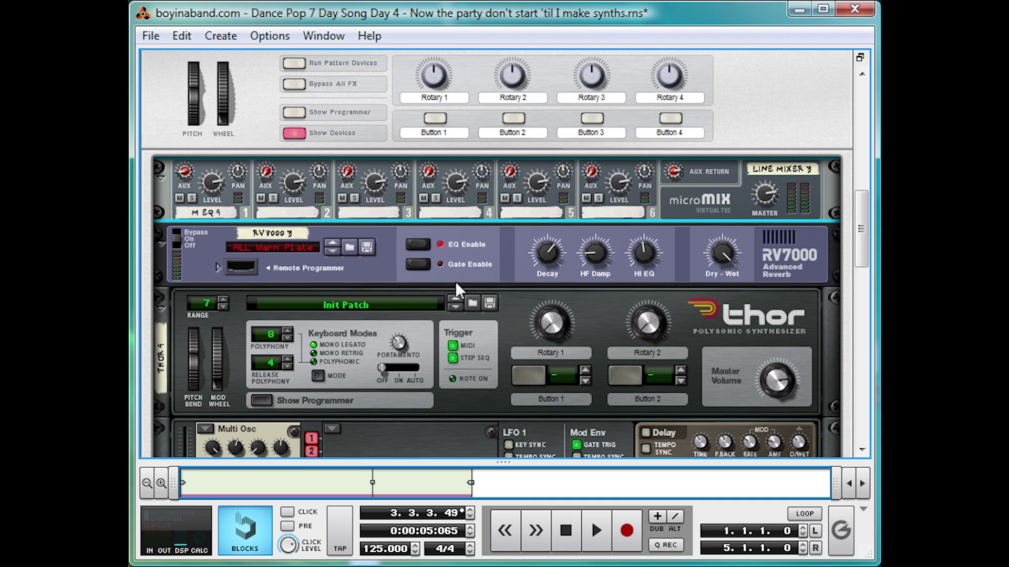